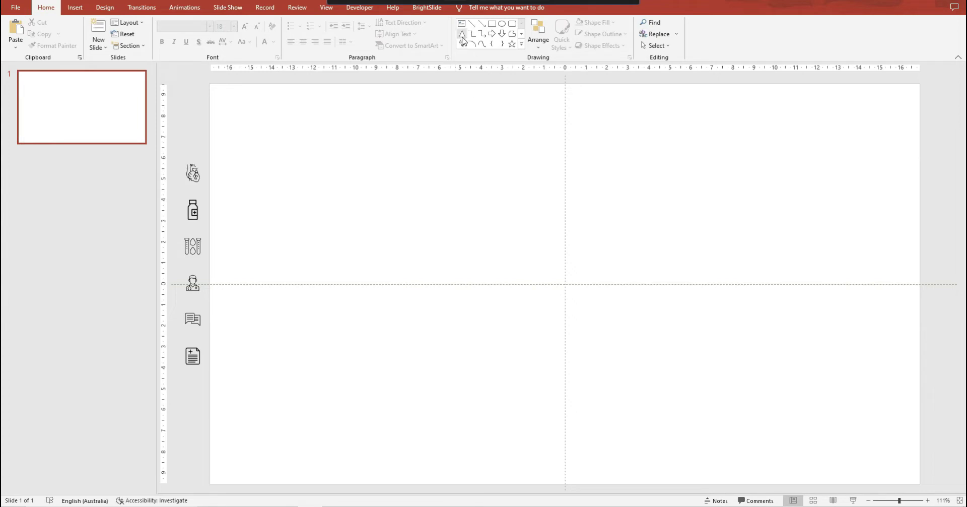
Draw a horizontal line across the full slide width and give it a thicker, black outline.
left_click(473, 24)
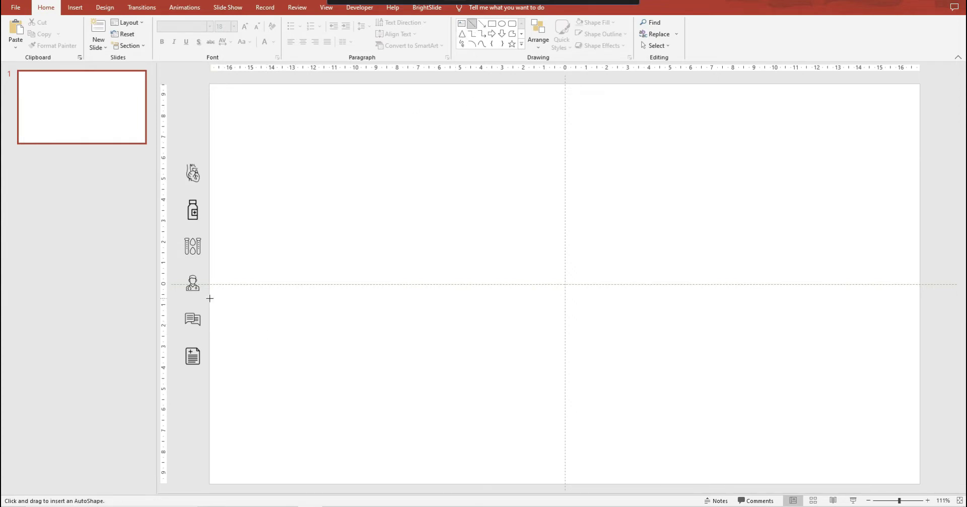
left_click_drag(215, 301, 918, 308)
left_click(379, 34)
mouse_move(378, 160)
left_click(479, 221)
left_click(379, 34)
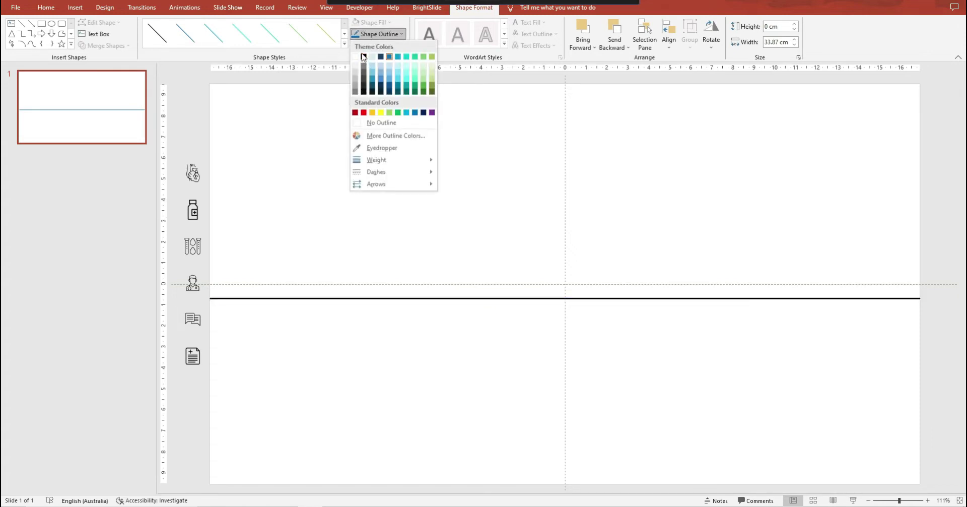
left_click(364, 58)
left_click(609, 125)
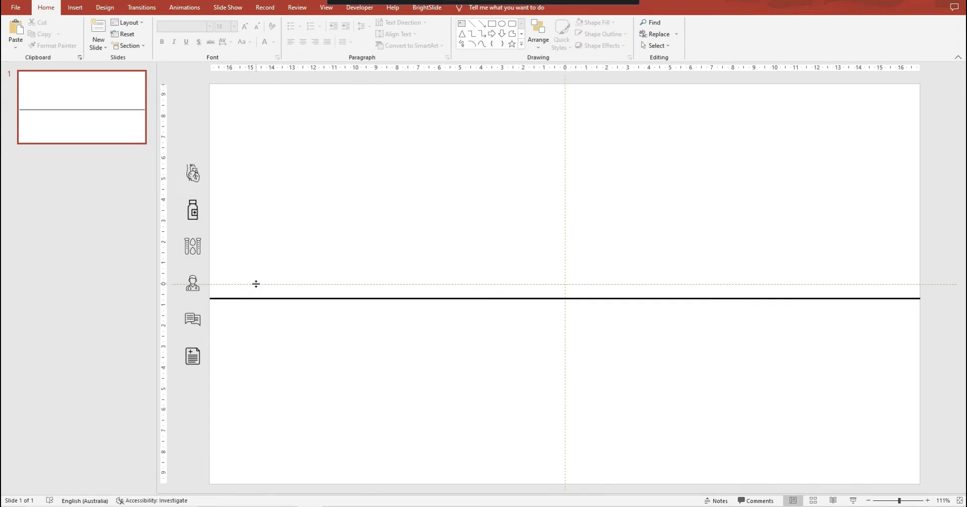
Hide the drawing guides and move the horizontal line up to slightly above the slide's vertical middle.
right_click(529, 101)
mouse_move(636, 176)
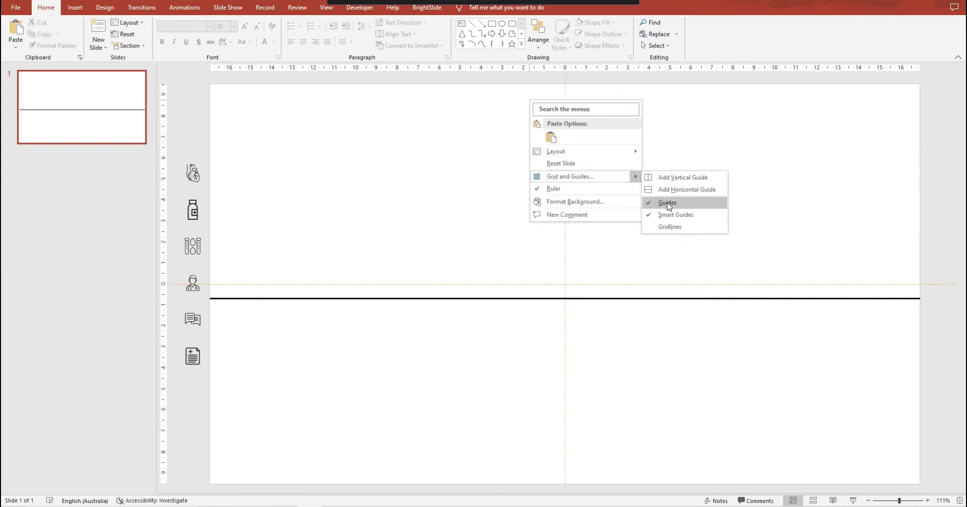
left_click(668, 203)
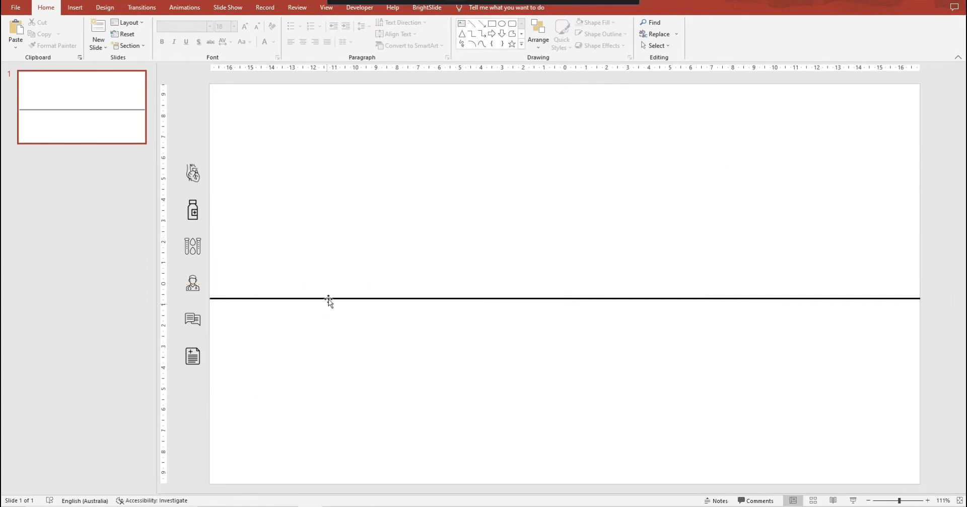
left_click_drag(331, 299, 330, 268)
left_click(415, 157)
Draw a circle about 0.94 cm wide near the line's left end and fill it with white.
left_click(503, 25)
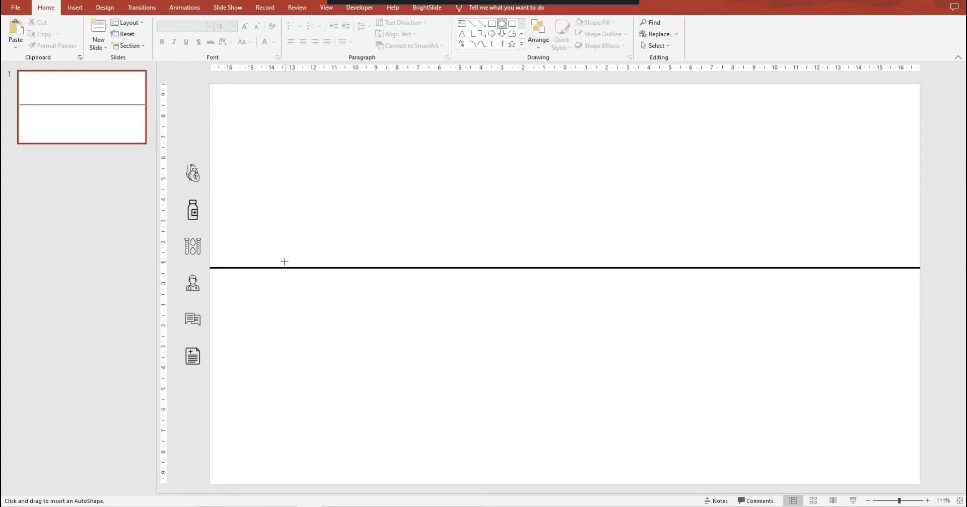
left_click_drag(284, 261, 304, 282)
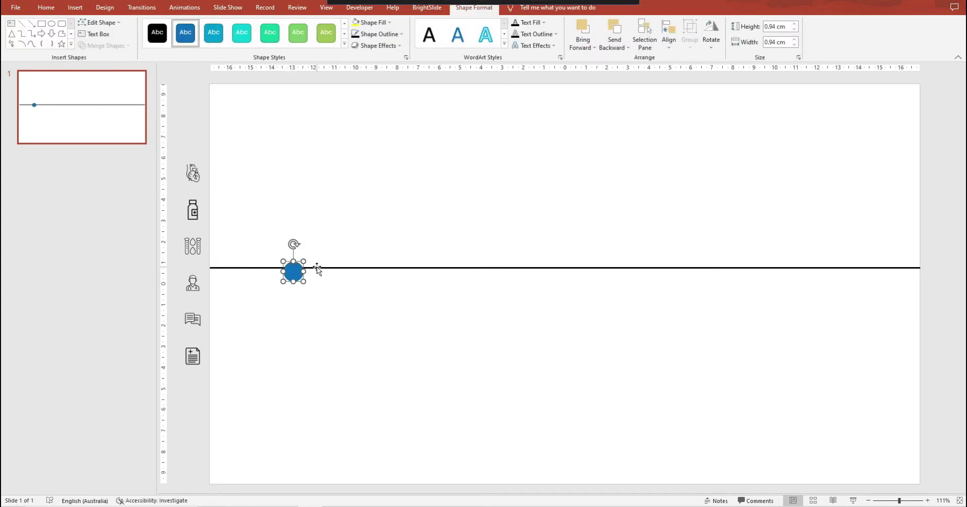
left_click(372, 22)
left_click(354, 45)
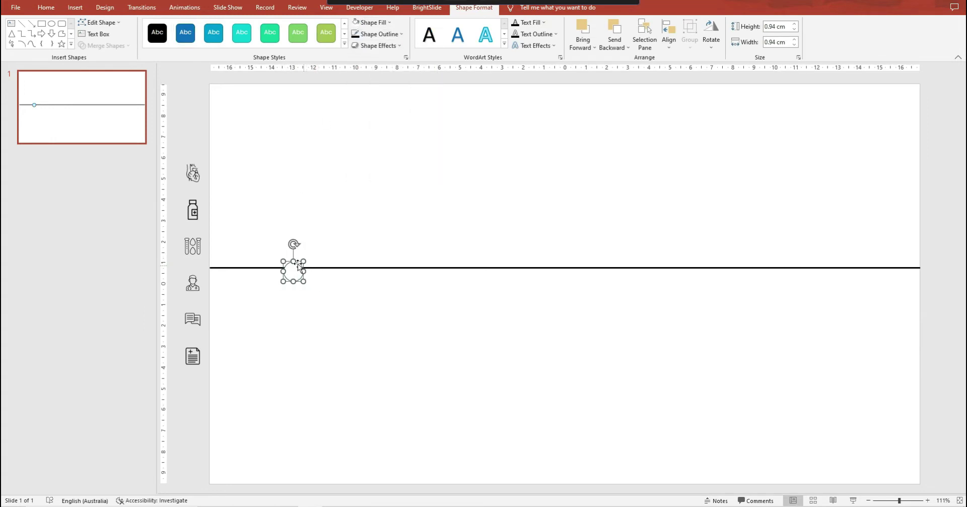
Copy the horizontal line's formatting onto the circle with Format Painter.
left_click(328, 268)
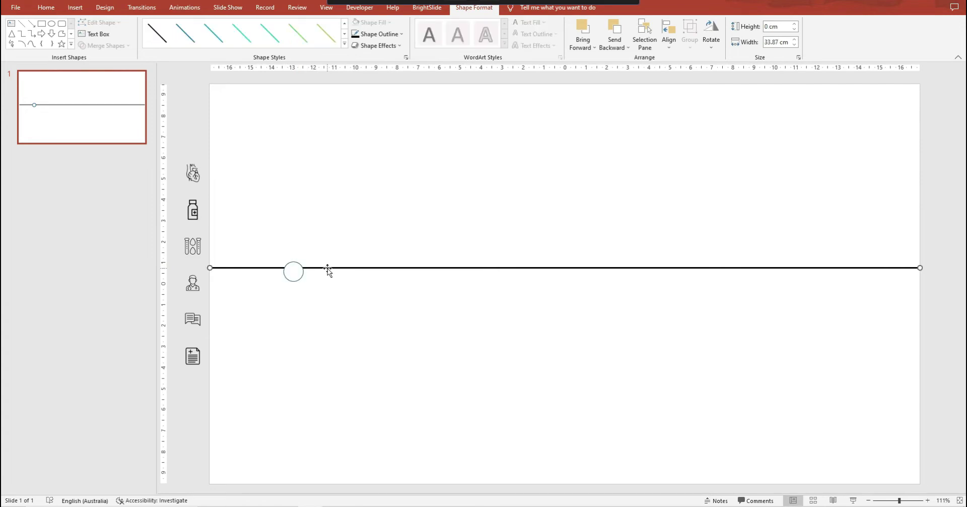
left_click(46, 7)
left_click(60, 47)
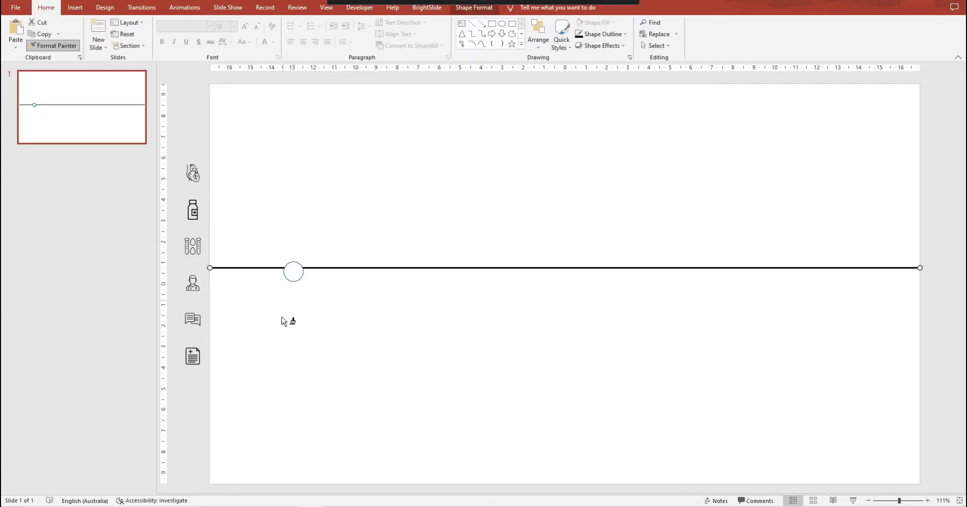
left_click(302, 271)
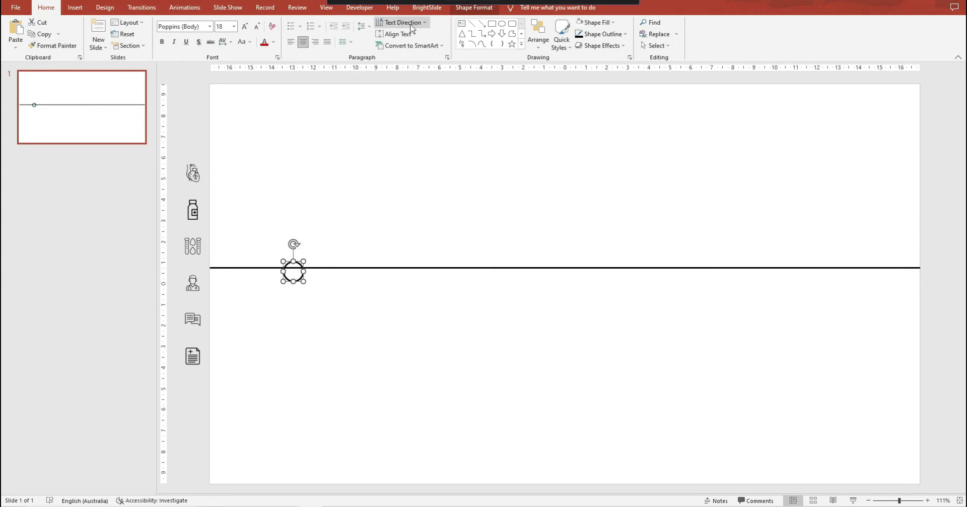
Align the circle and the horizontal line to each other's vertical middle.
left_click(341, 268, "shift")
key("alt+h")
key("g")
key("a")
key("m")
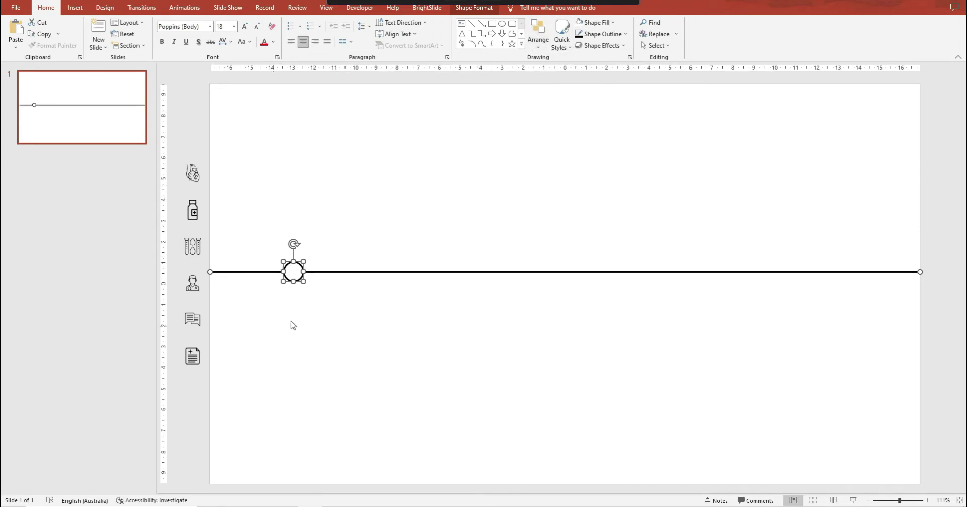
left_click(276, 333)
Enlarge the circle and copy it along the line to make six circles, the last near the right end.
left_click(301, 264)
left_click_drag(303, 260, 838, 277)
Distribute the six circles evenly along the line and nudge them slightly to the right as a set.
left_click_drag(861, 311, 243, 230)
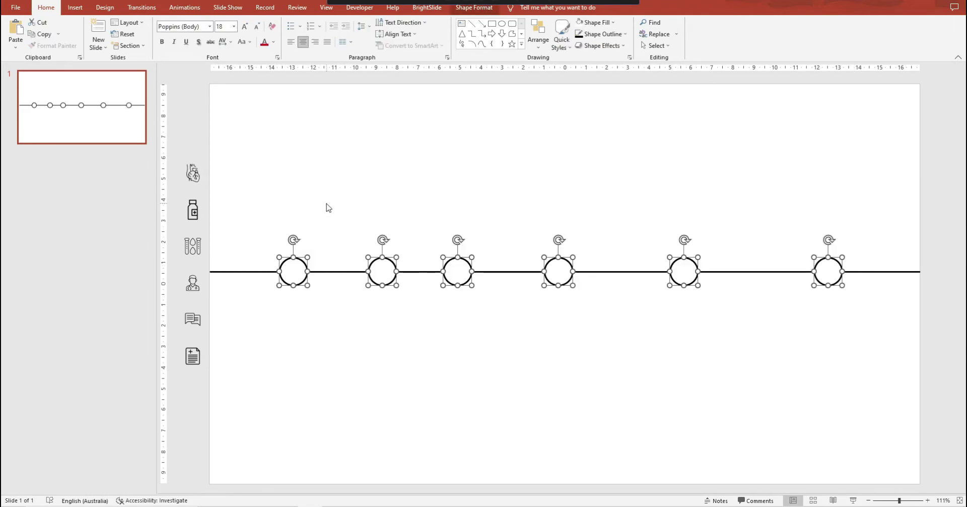
key("alt+h")
key("g")
key("a")
key("h")
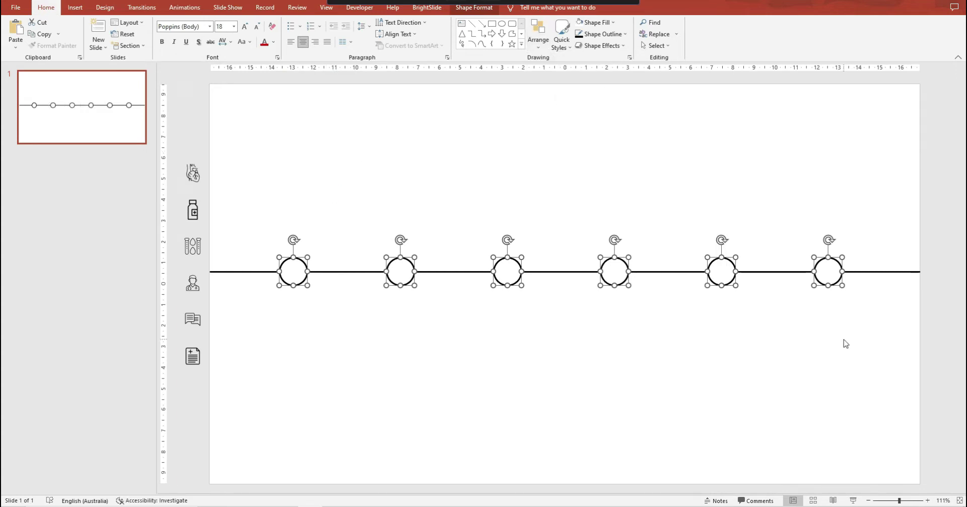
key("Right")
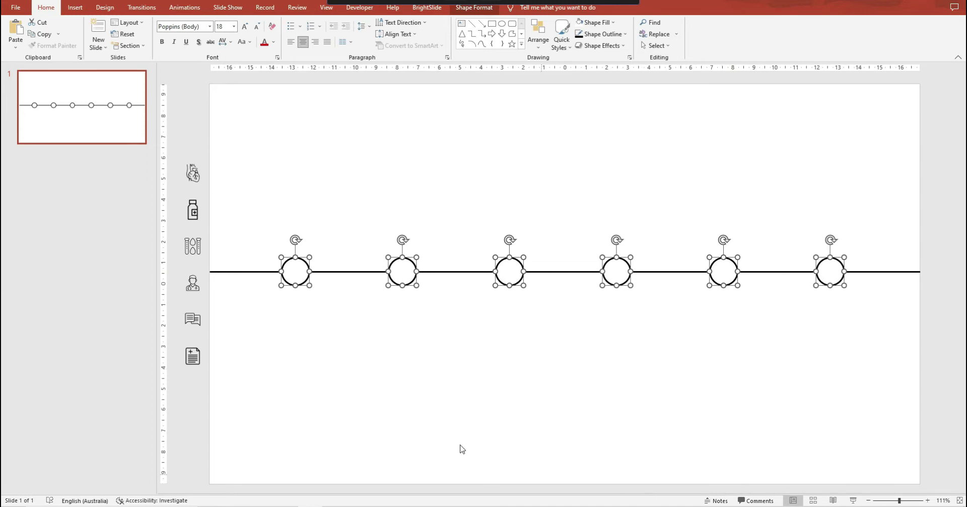
left_click(447, 411)
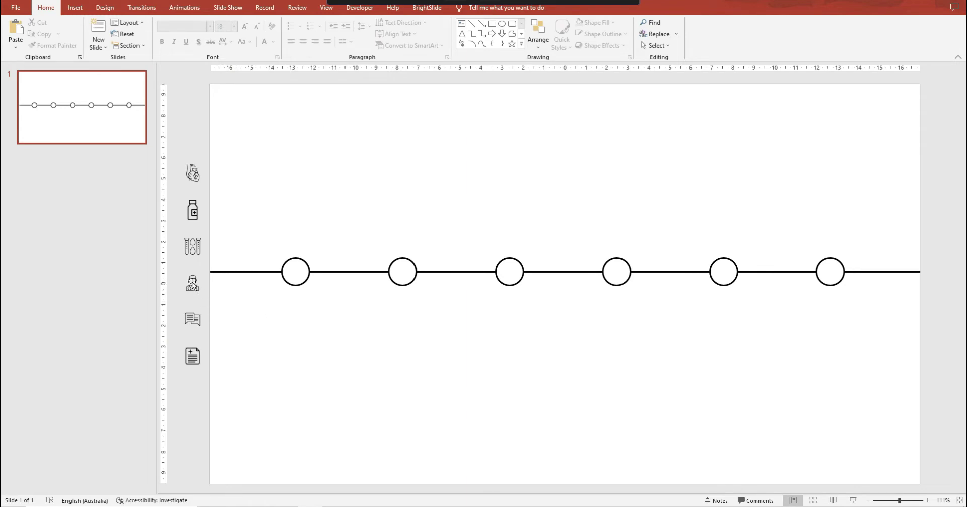
Move the doctor icon into the first circle and align both to a common center and middle.
left_click_drag(192, 282, 296, 272)
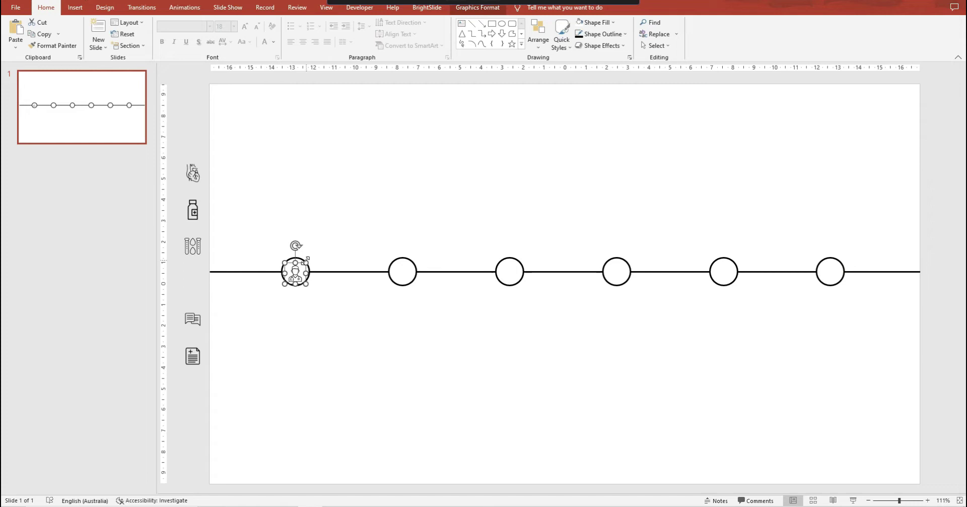
left_click_drag(306, 261, 309, 259)
left_click_drag(330, 322, 253, 243)
key("alt+h")
key("g")
key("a")
key("c")
key("alt+h")
key("g")
key("a")
key("m")
left_click(329, 323)
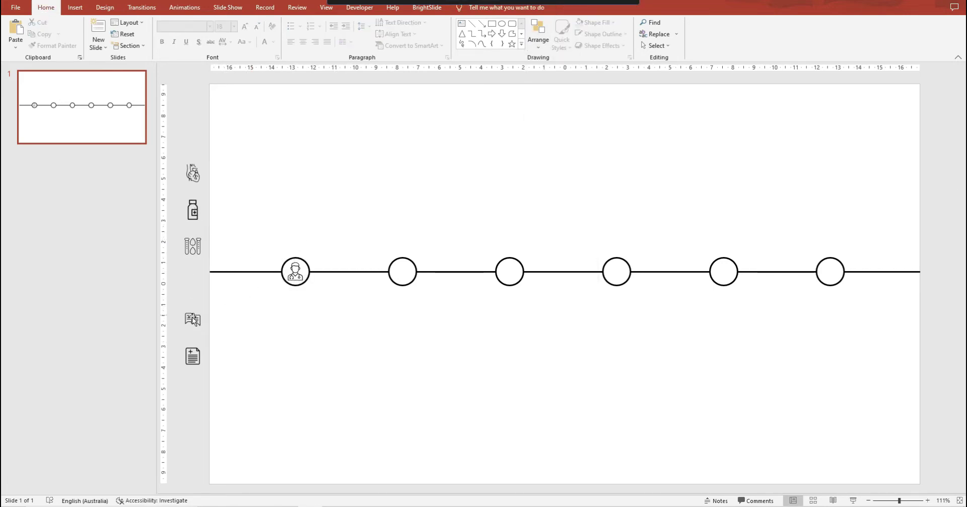
Move the speech-bubble icon into the second circle and bring it and the remaining icons to the front.
left_click_drag(194, 321, 405, 256)
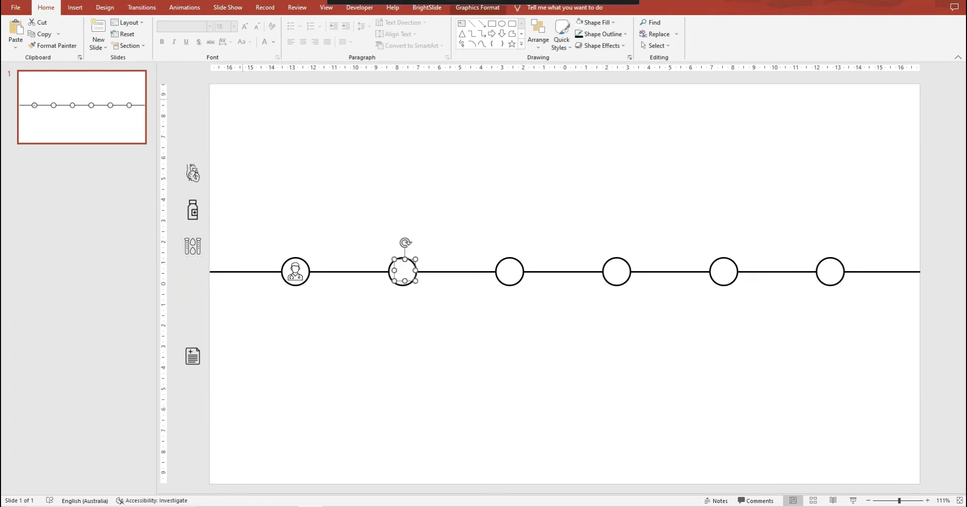
left_click_drag(246, 402, 151, 120)
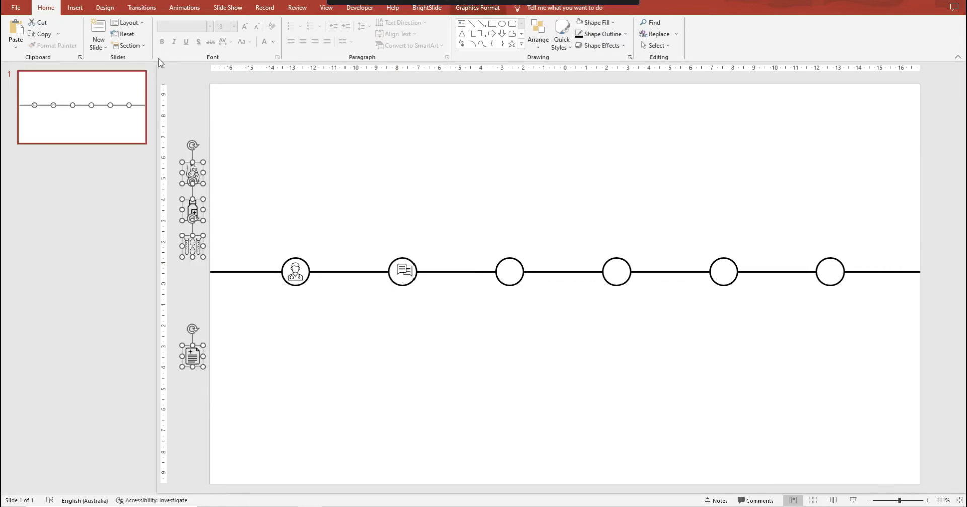
left_click(376, 364)
Nudge the speech-bubble icon until it sits centered inside the second circle.
left_click(404, 271)
key("Left")
key("Left")
key("Right")
key("Up")
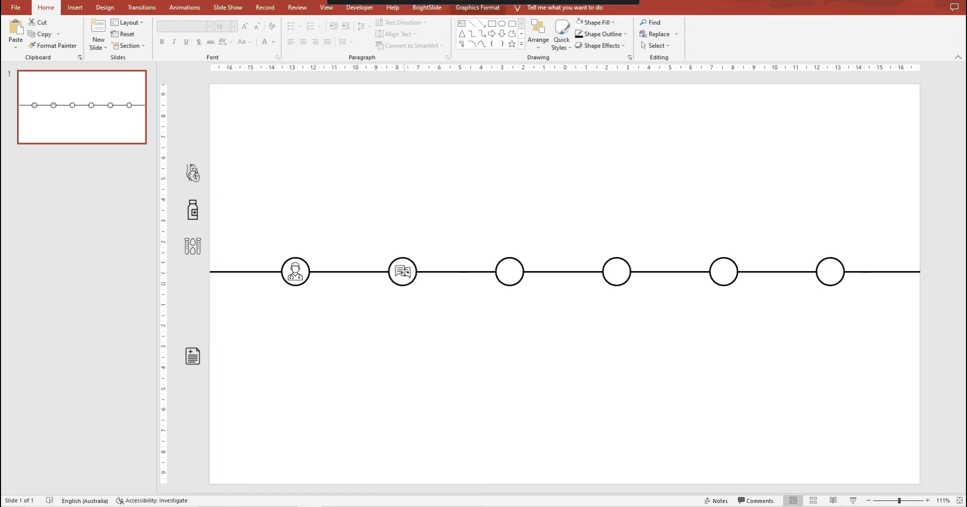
left_click(402, 271)
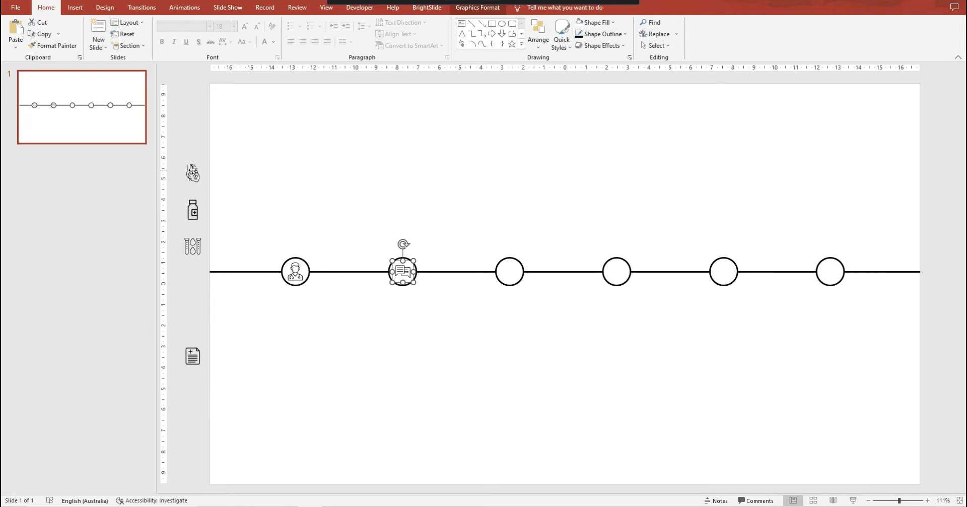
Center the heart, test-tube, document and medicine-bottle icons in the third to sixth circles, in that order.
left_click_drag(193, 173, 509, 270)
left_click_drag(551, 335, 481, 234)
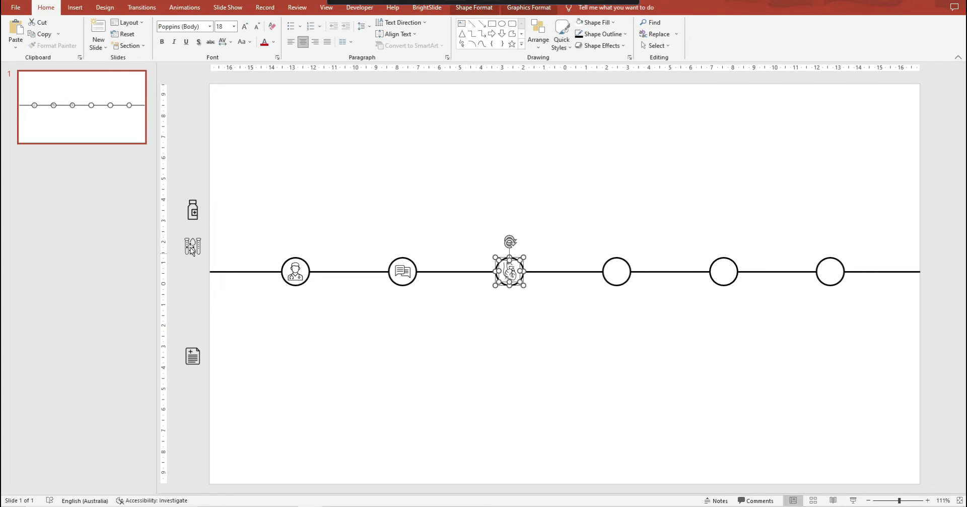
left_click_drag(190, 248, 616, 263)
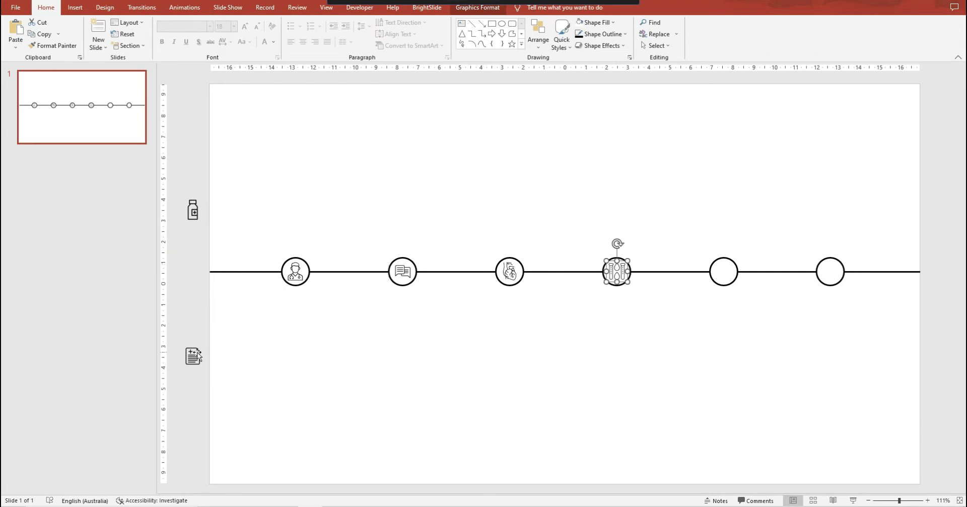
left_click_drag(198, 356, 727, 267)
left_click_drag(192, 210, 827, 271)
left_click(803, 343)
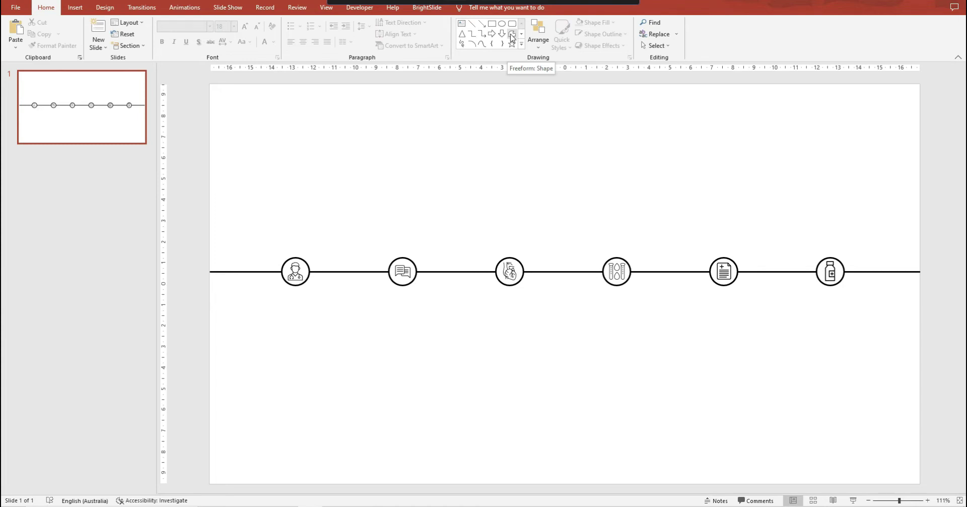
Draw a closed freeform mountain range above the timeline, spanning the slide width, about 33.88 cm wide and 3.95 cm high.
left_click(512, 35)
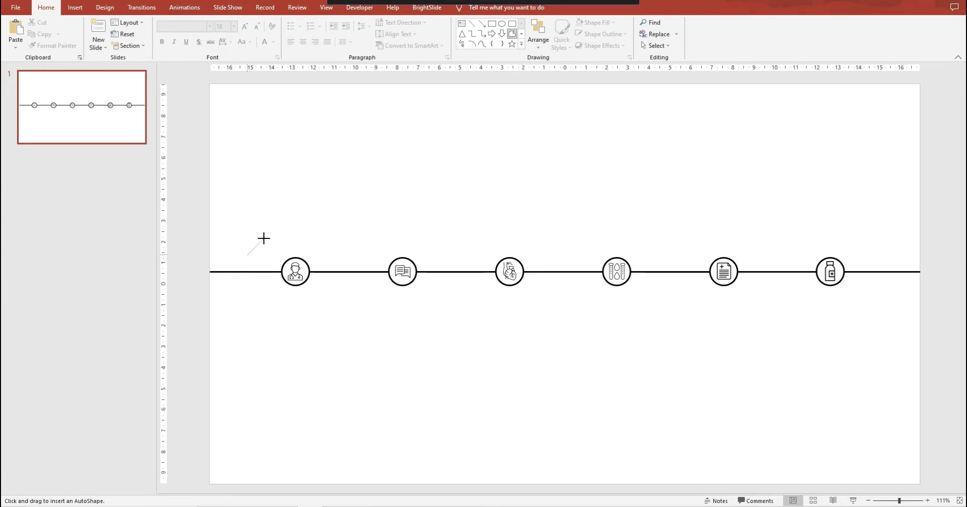
left_click(281, 200)
left_click(335, 256)
left_click(364, 239)
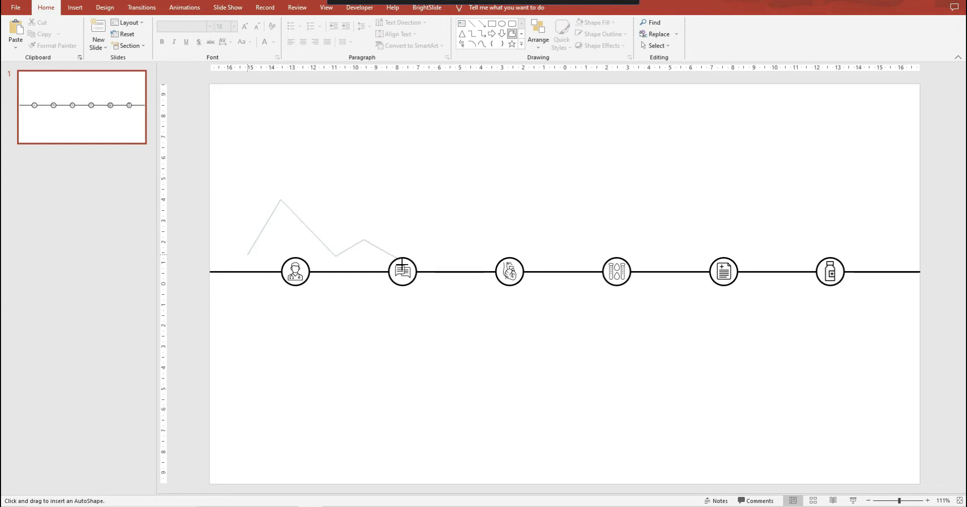
left_click(402, 259)
left_click(556, 189)
left_click(621, 235)
left_click(666, 212)
left_click(713, 235)
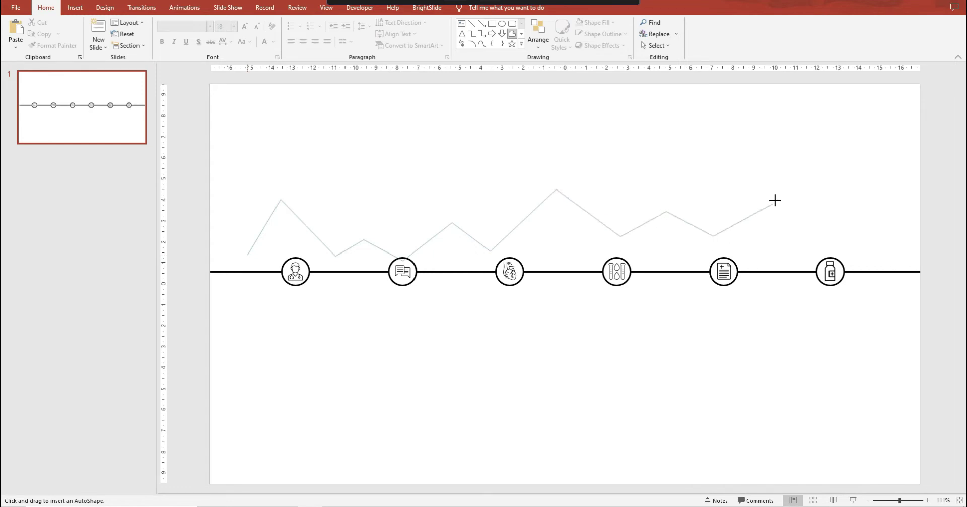
left_click(775, 201)
left_click(839, 233)
left_click(870, 209)
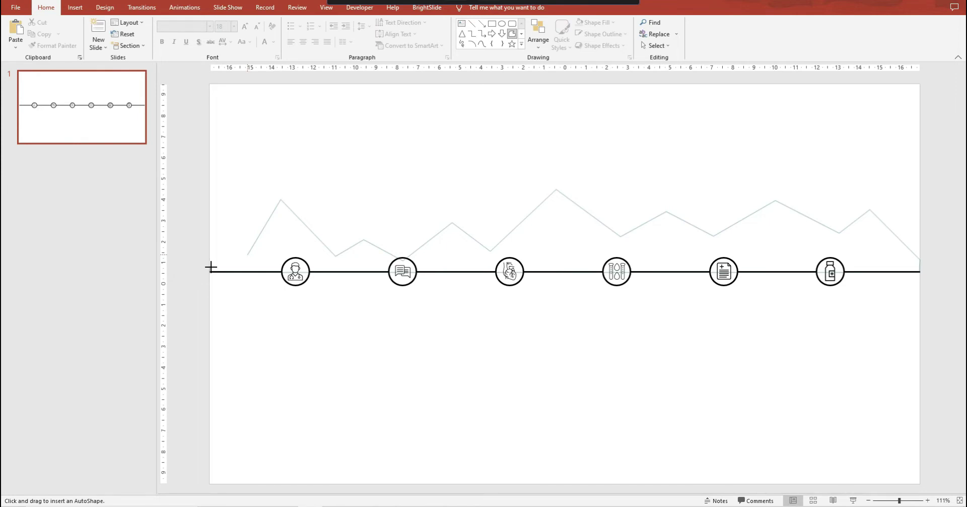
left_click(247, 255)
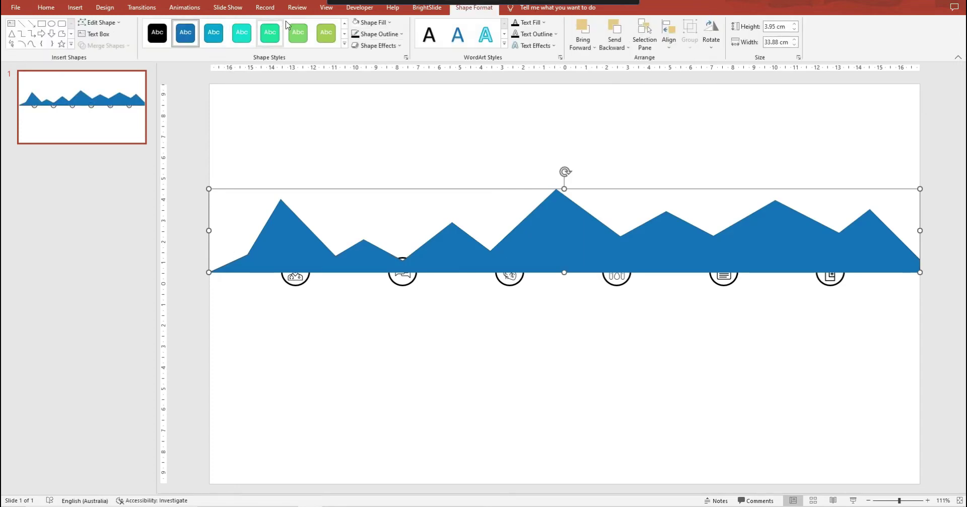
Give the mountain shape the turquoise style without an outline and send it behind the timeline circles.
left_click(244, 40)
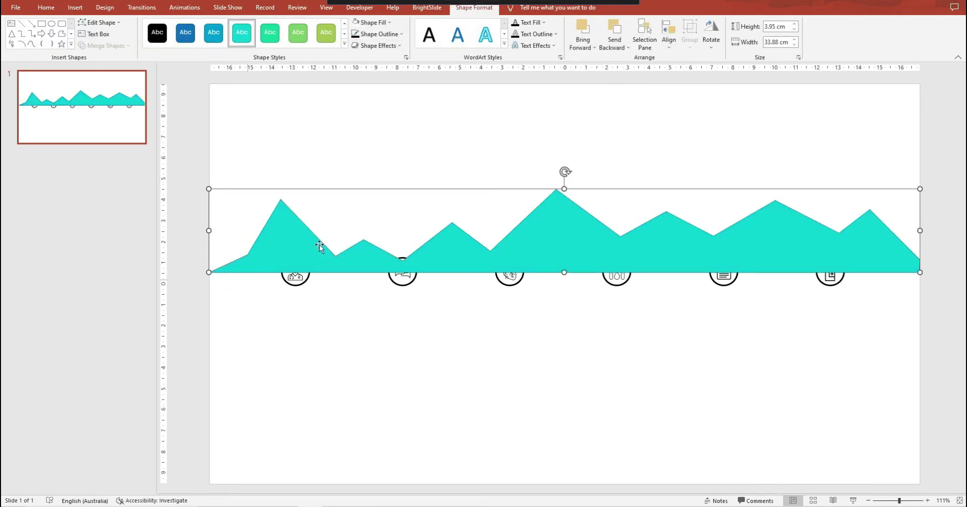
left_click(383, 34)
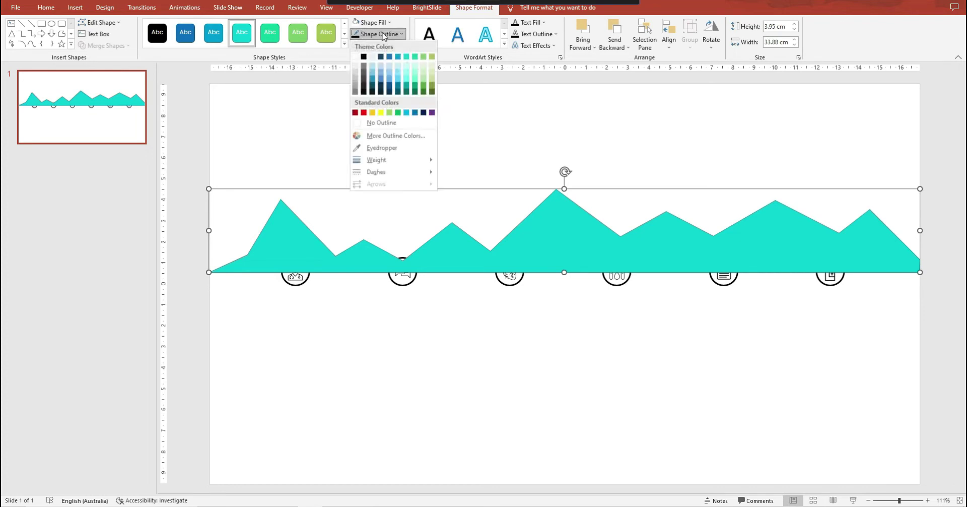
left_click(378, 125)
key("ctrl+shift+bracketleft")
Make the turquoise mountain's fill semi-transparent through its custom fill color settings.
left_click(372, 23)
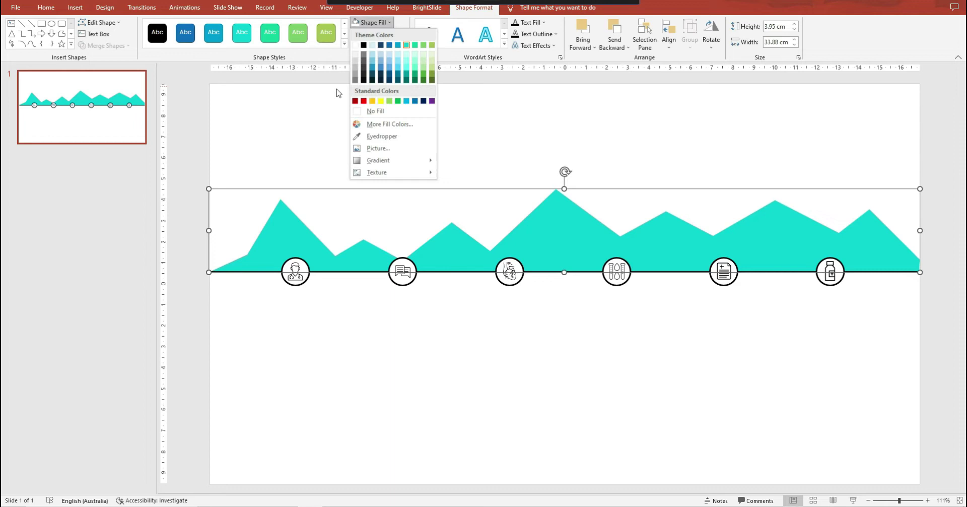
left_click(407, 128)
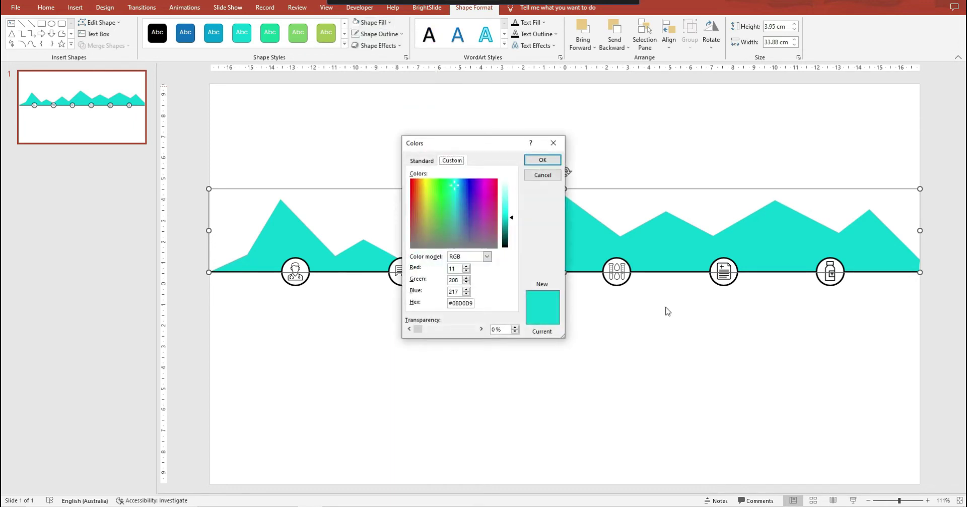
left_click(460, 332)
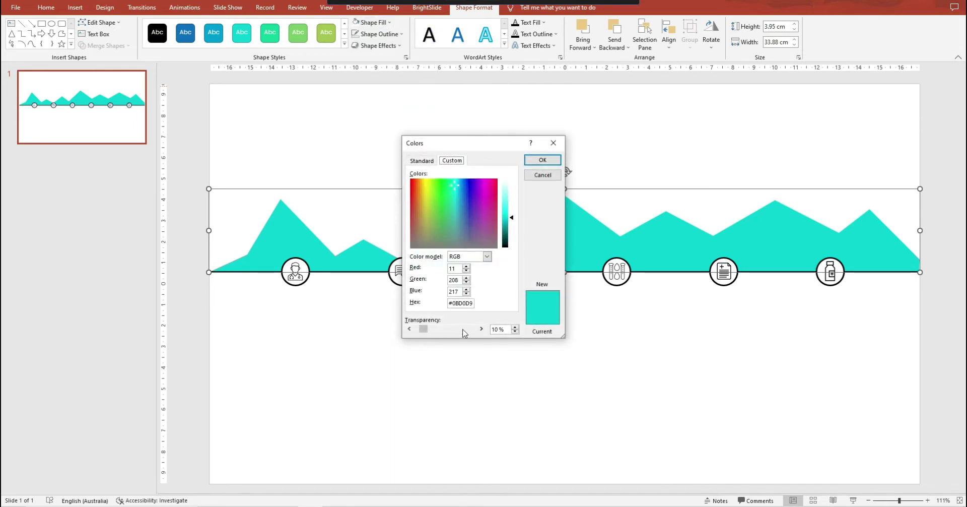
left_click(543, 161)
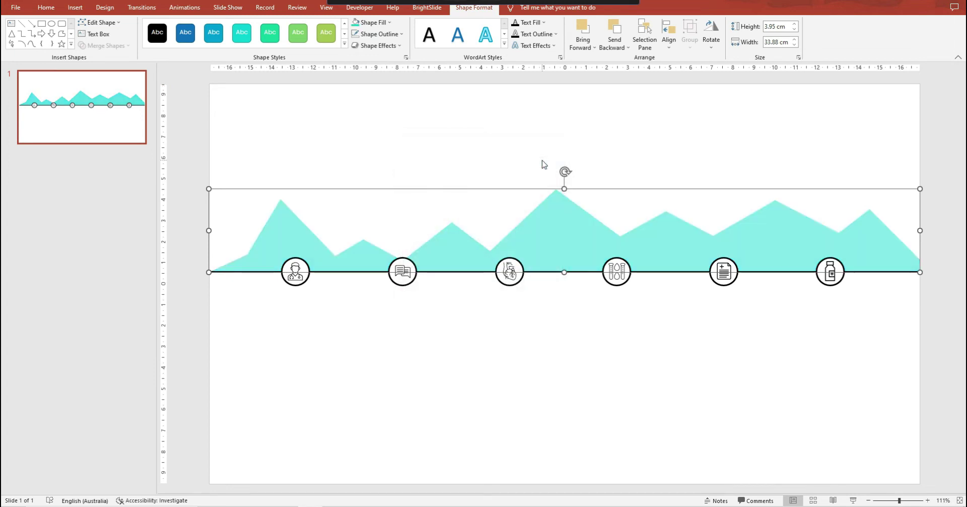
left_click(455, 372)
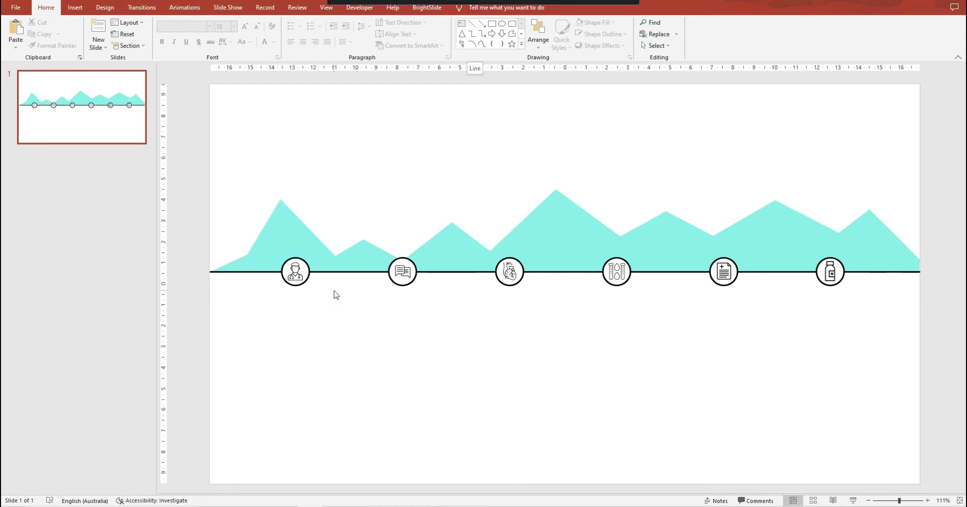
Add a text box reading "Patients" beside the first turquoise peak and set its font size to 9.
left_click(287, 244)
left_click(285, 330)
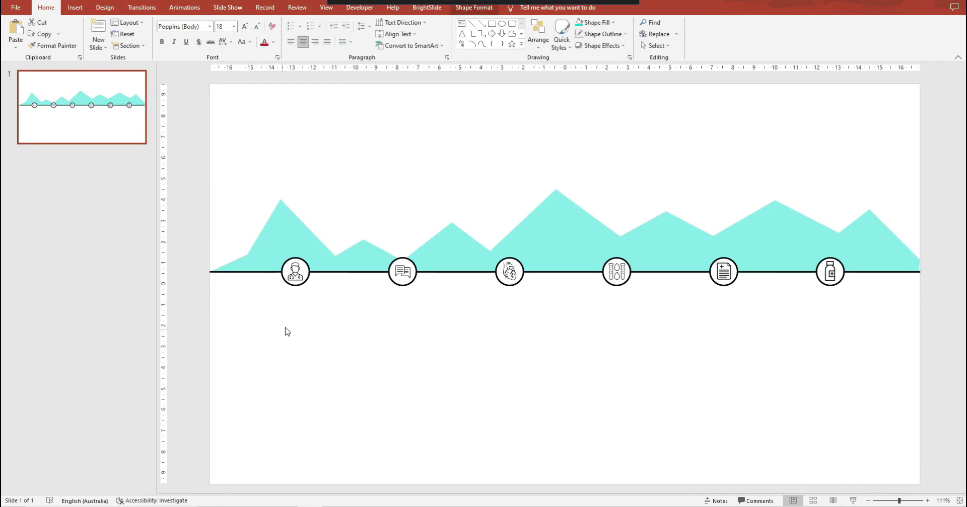
left_click(461, 25)
left_click_drag(216, 211, 257, 223)
type("Patients")
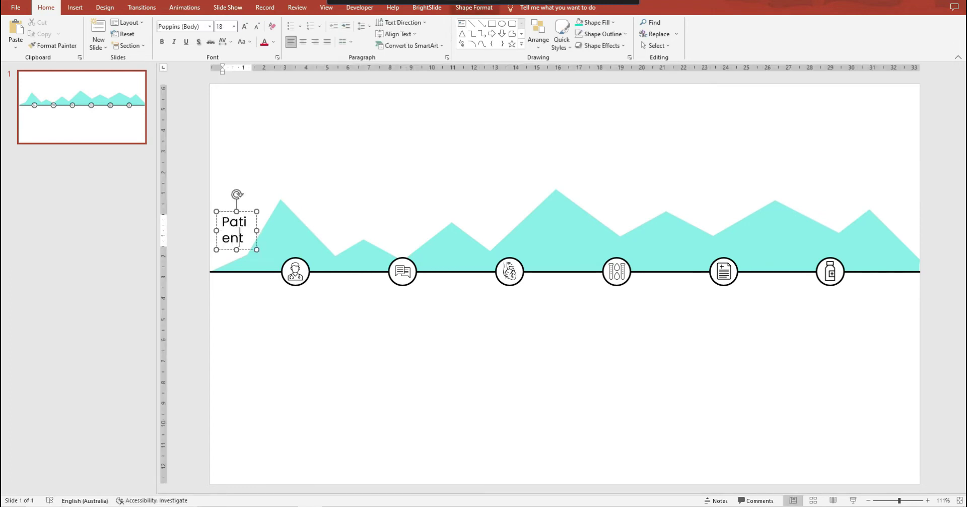
key("ctrl+a")
left_click(257, 27)
left_click(256, 26)
left_click(257, 26)
left_click(256, 26)
left_click(256, 26)
left_click(256, 26)
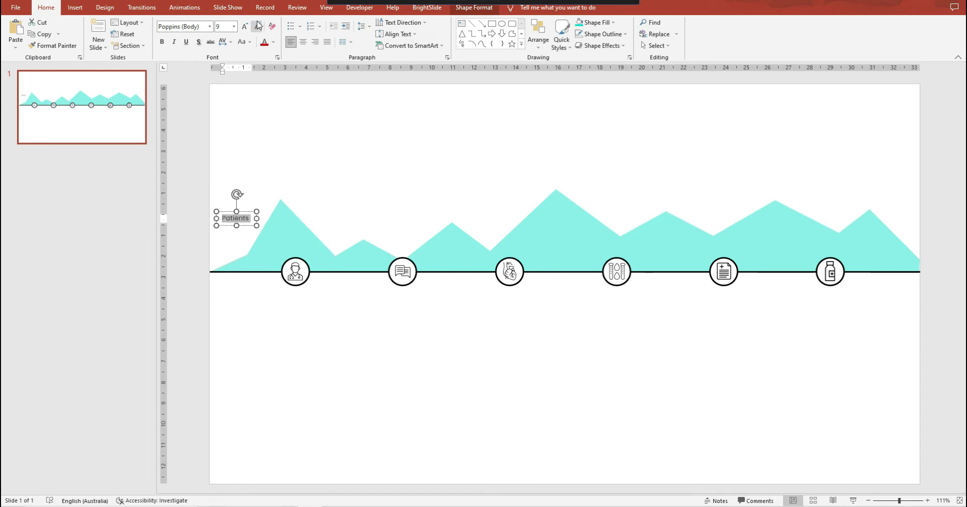
Change the label text to "Patient 1" and move it down, just above the mountain's left slope.
key("Right")
type("1")
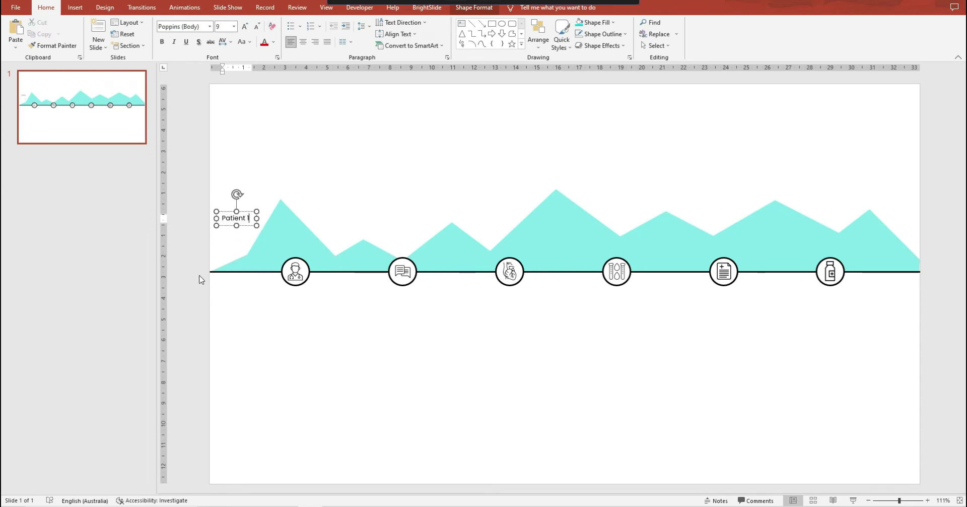
left_click_drag(252, 207, 247, 227)
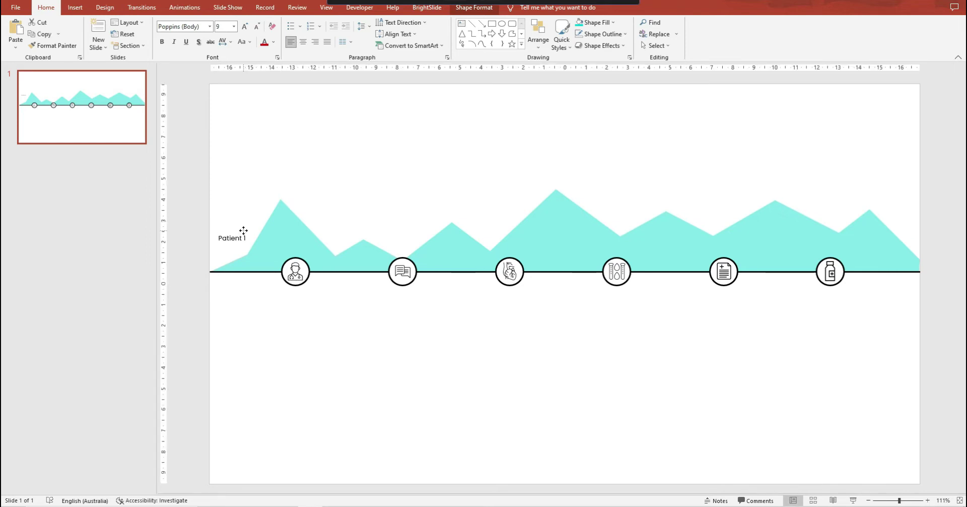
left_click(271, 324)
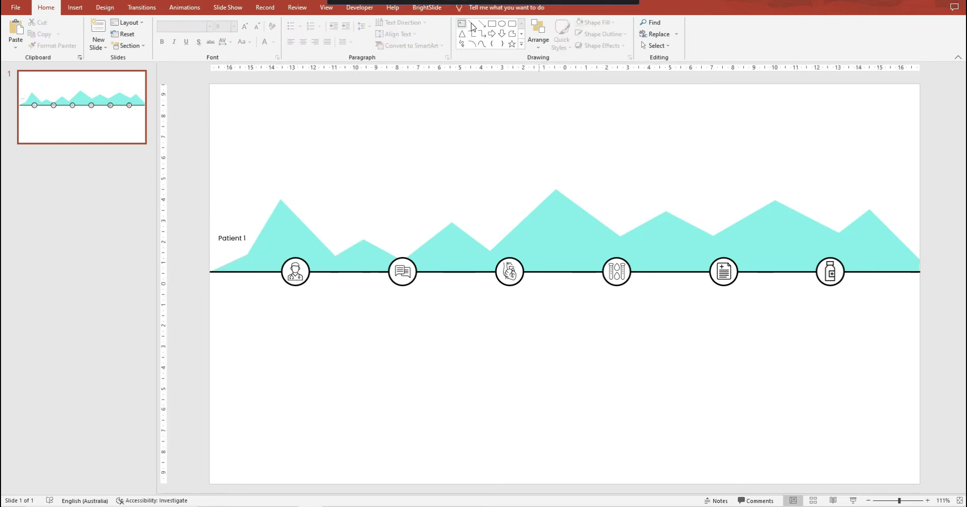
Draw a second closed freeform mountain range over the first, about 33.5 cm wide and 3.4 cm high, based on the timeline.
left_click(513, 33)
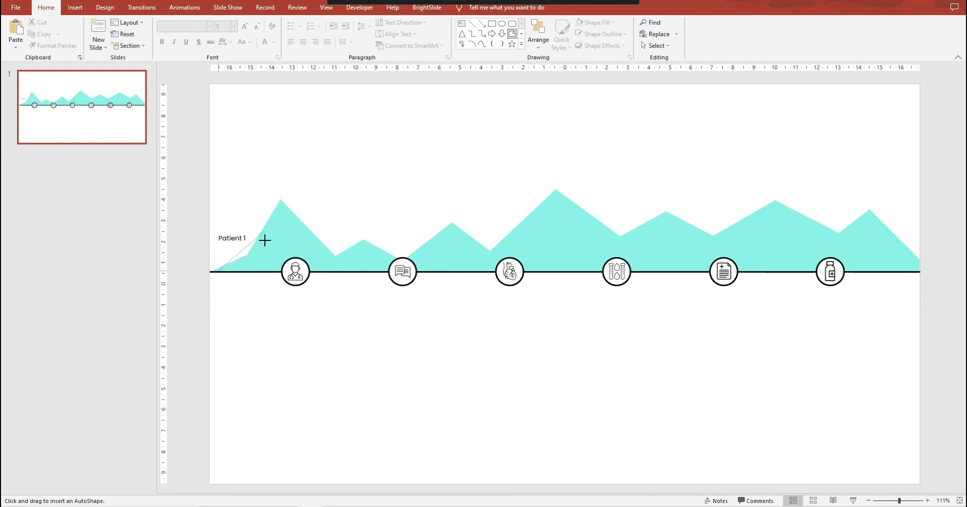
left_click(263, 258)
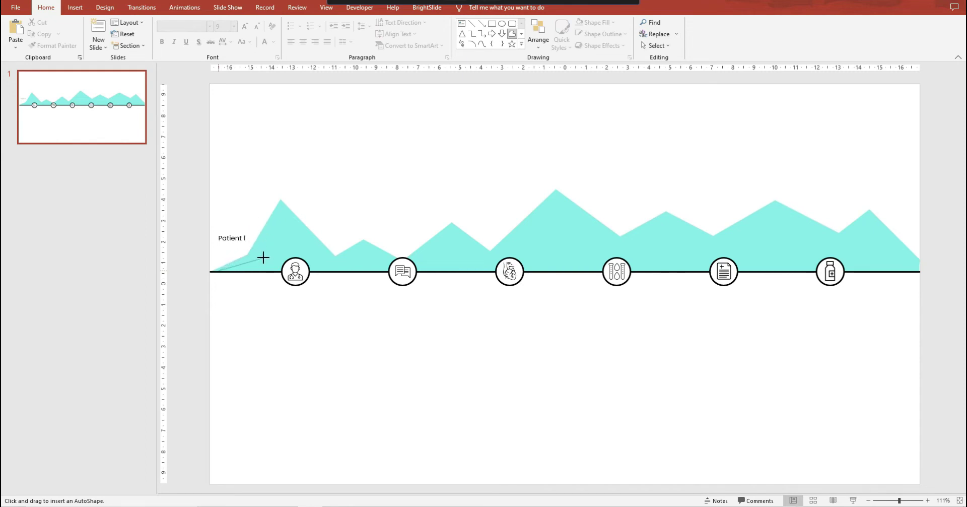
left_click(309, 222)
left_click(352, 259)
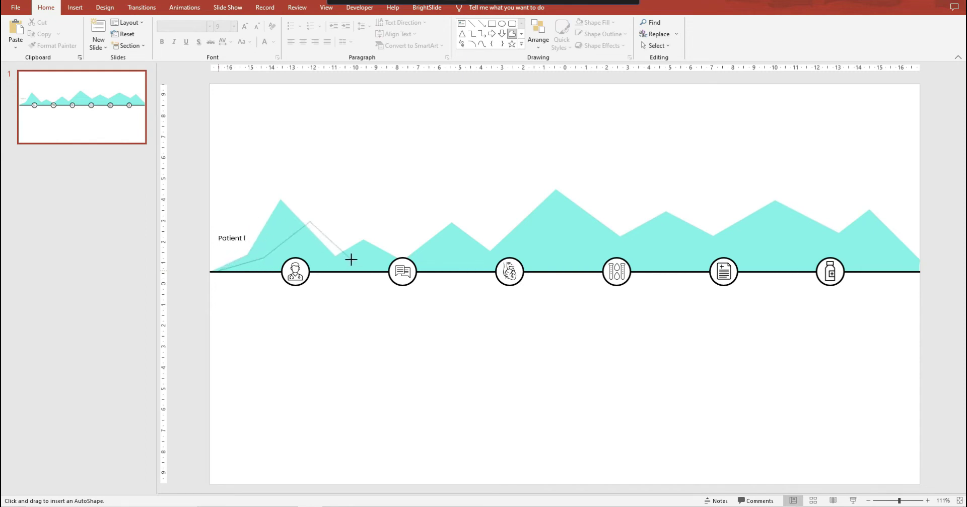
left_click(385, 244)
left_click(452, 263)
left_click(481, 234)
left_click(569, 262)
left_click(613, 200)
left_click(659, 248)
left_click(688, 208)
left_click(764, 247)
left_click(822, 204)
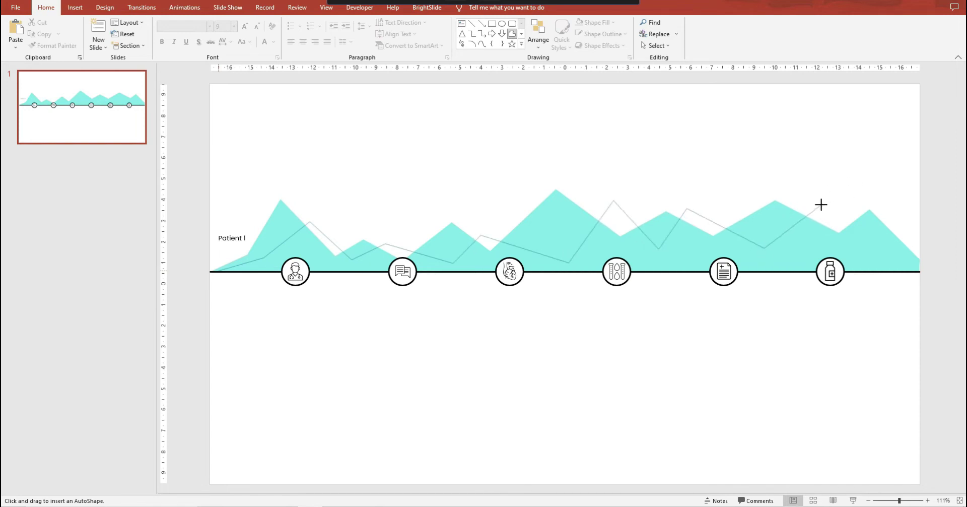
left_click(865, 254)
left_click(883, 244)
left_click(920, 266)
left_click(920, 232)
left_click(214, 274)
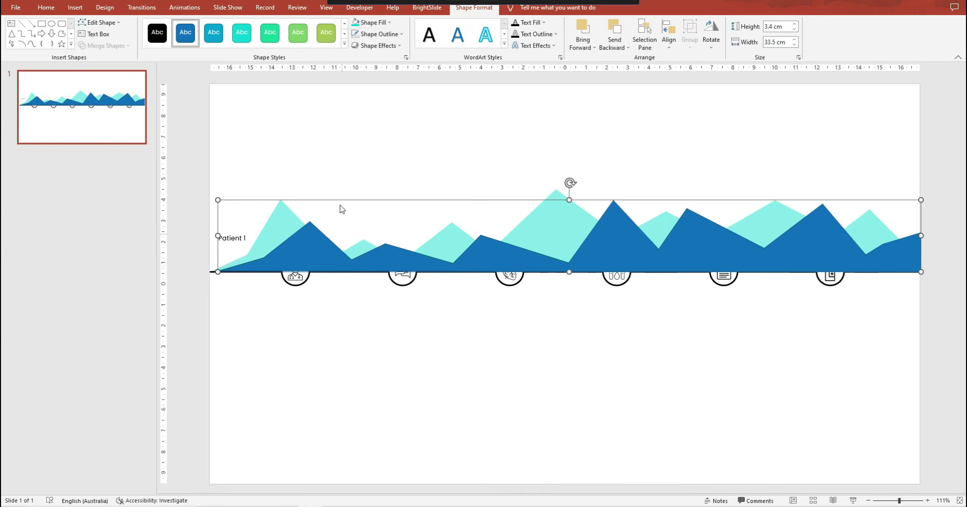
Give the second mountain the lighter blue shape style and send it behind the turquoise mountain and timeline circles.
left_click(215, 35)
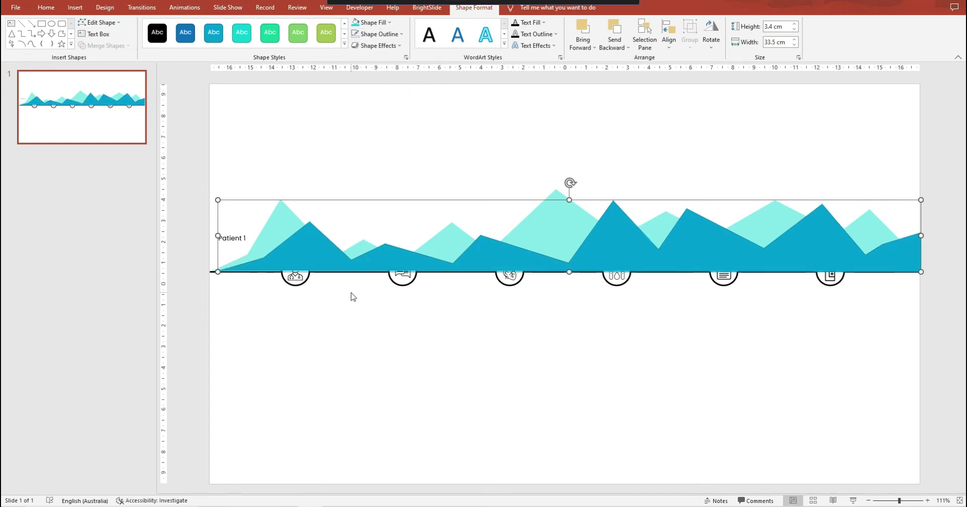
key("ctrl+Down")
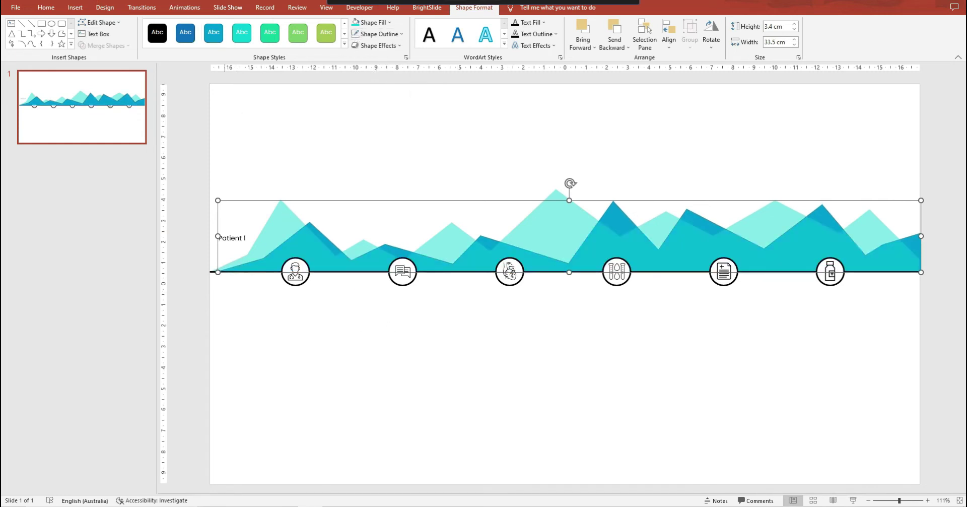
Make the blue mountain's fill slightly transparent and stretch the shape slightly taller.
left_click(384, 24)
left_click(410, 146)
left_click(467, 332)
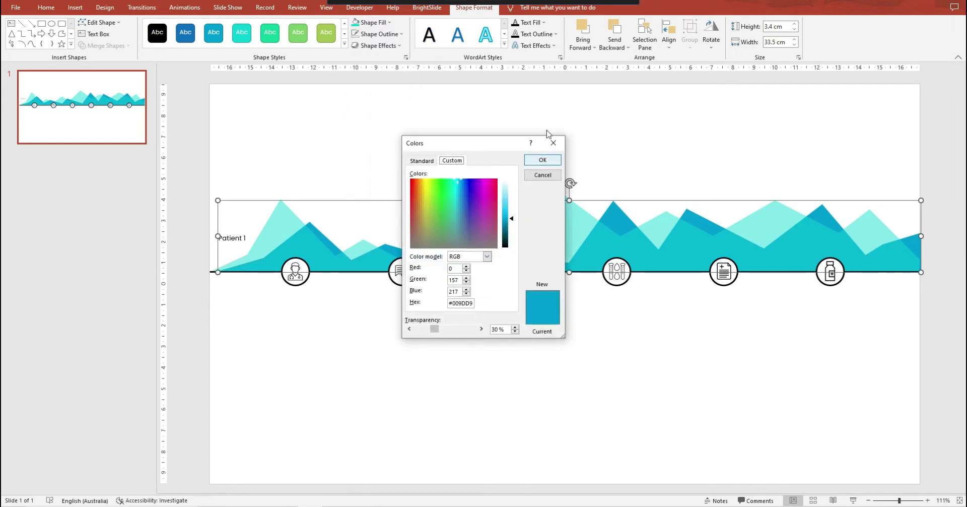
left_click(553, 162)
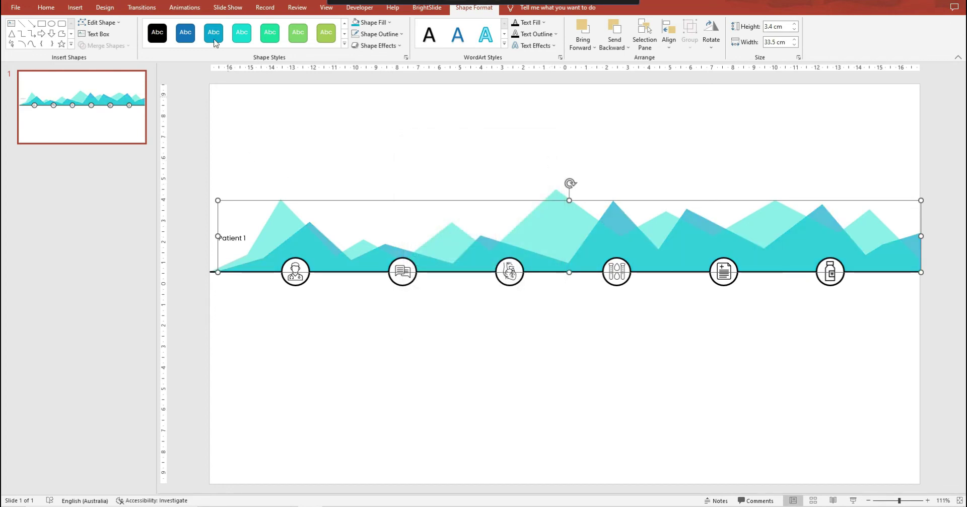
left_click(389, 22)
left_click(410, 146)
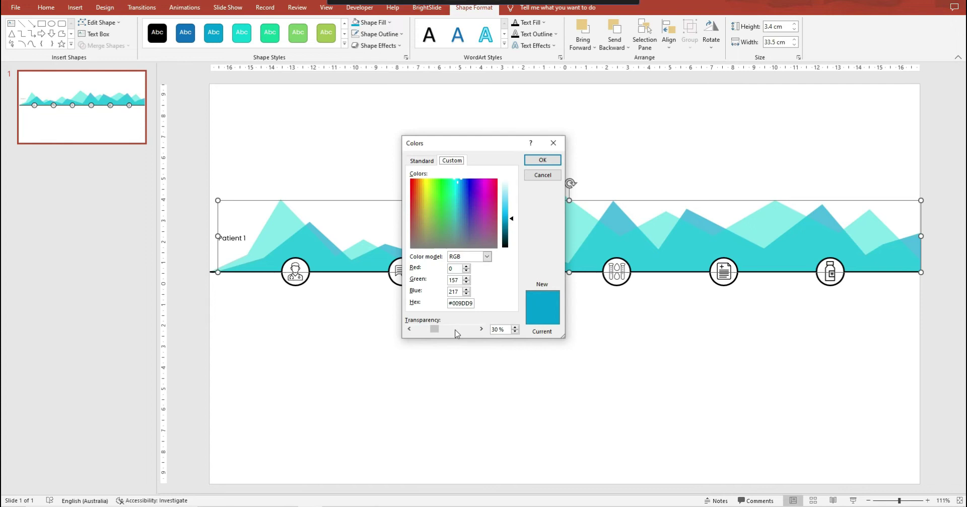
left_click(554, 160)
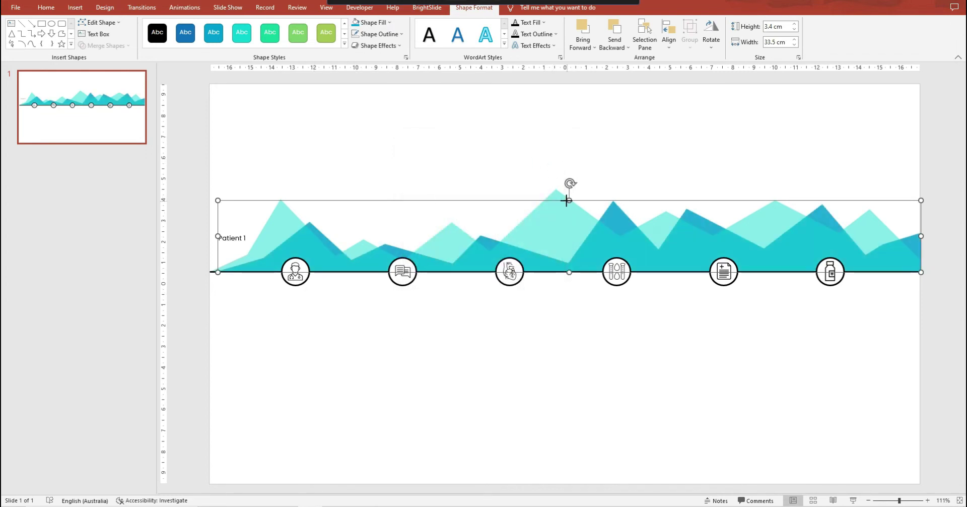
left_click_drag(567, 200, 566, 197)
left_click(465, 358)
Copy the "Patient 1" label beside the blue mountain's first peak and change the copy's text to "Patient 2".
left_click_drag(233, 238, 324, 218)
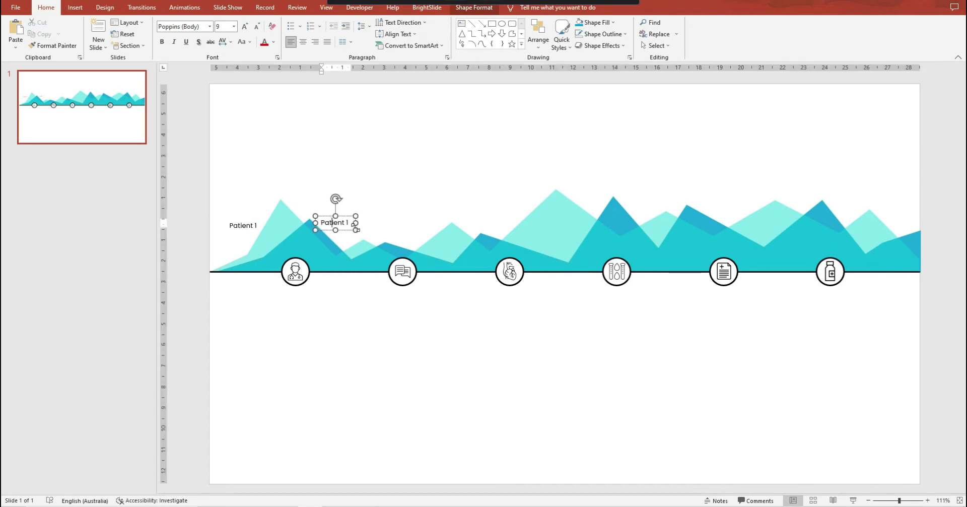
left_click(350, 399)
Draw a vertical line about 3.57 cm long down from the first circle and color it black.
left_click(471, 24)
left_click_drag(295, 285, 295, 360)
left_click(374, 36)
left_click(366, 55)
Give the vertical line a dotted dash style and a 1½ pt weight.
left_click(383, 35)
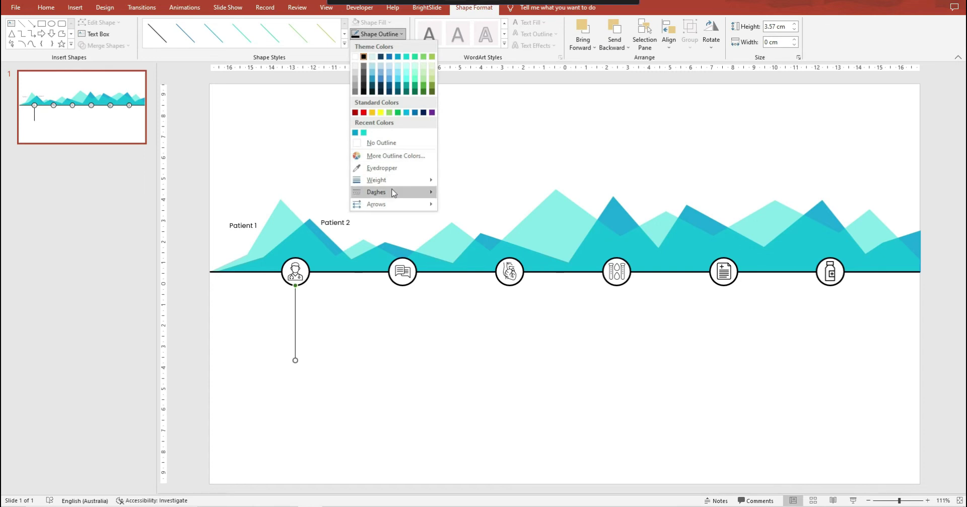
mouse_move(396, 192)
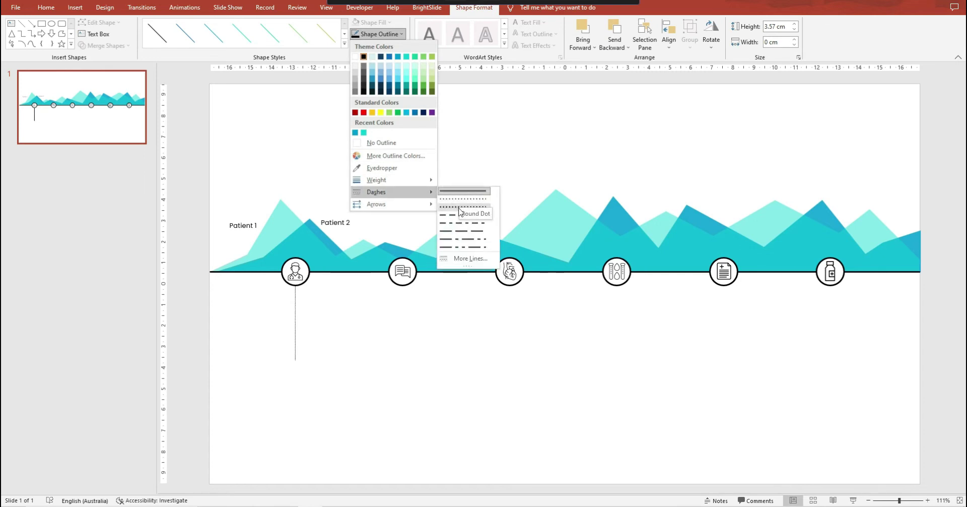
left_click(460, 207)
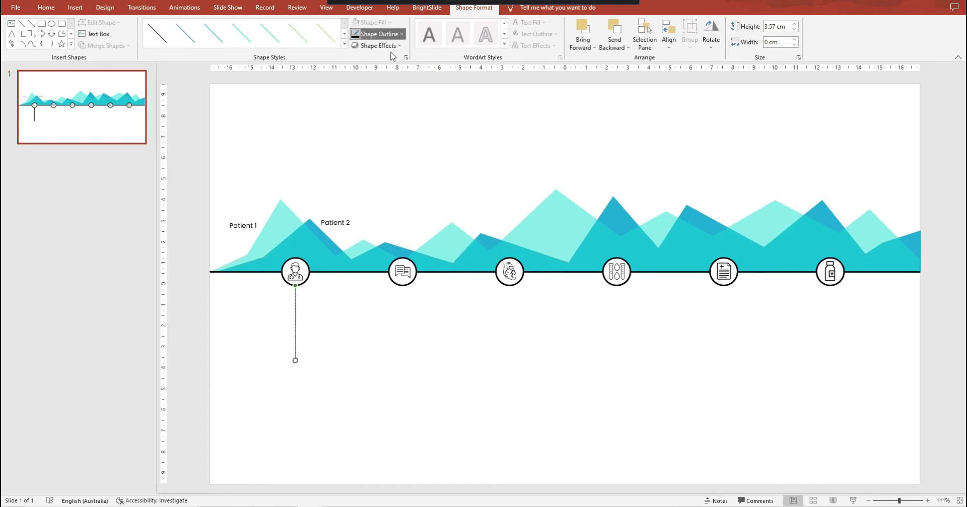
left_click(379, 33)
mouse_move(395, 180)
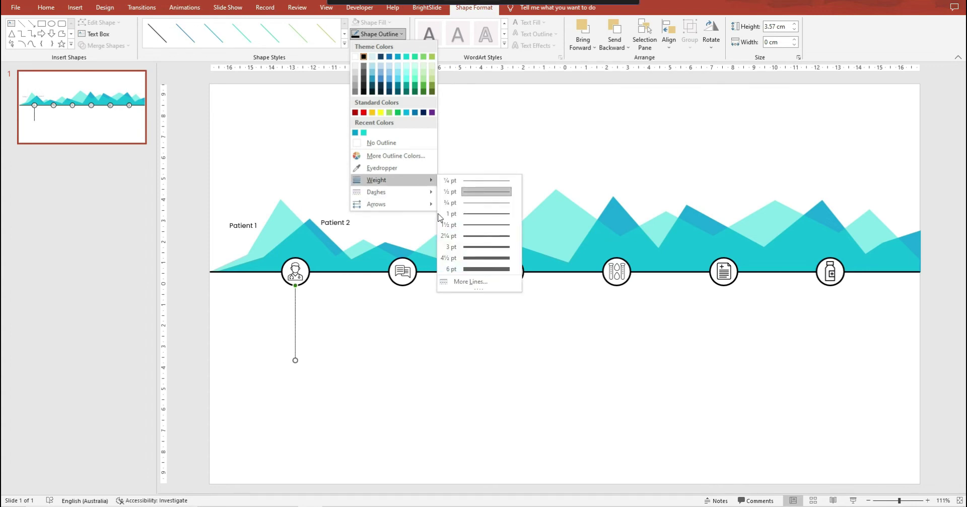
left_click(470, 225)
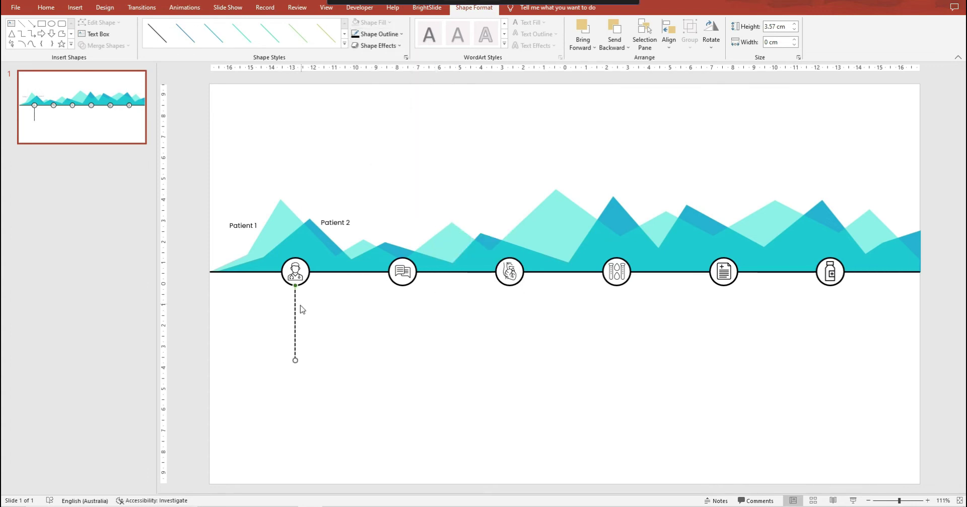
Copy the dotted line beneath the second circle and center it on that circle.
left_click_drag(297, 308, 406, 330)
left_click(411, 283, "shift")
left_click(410, 286)
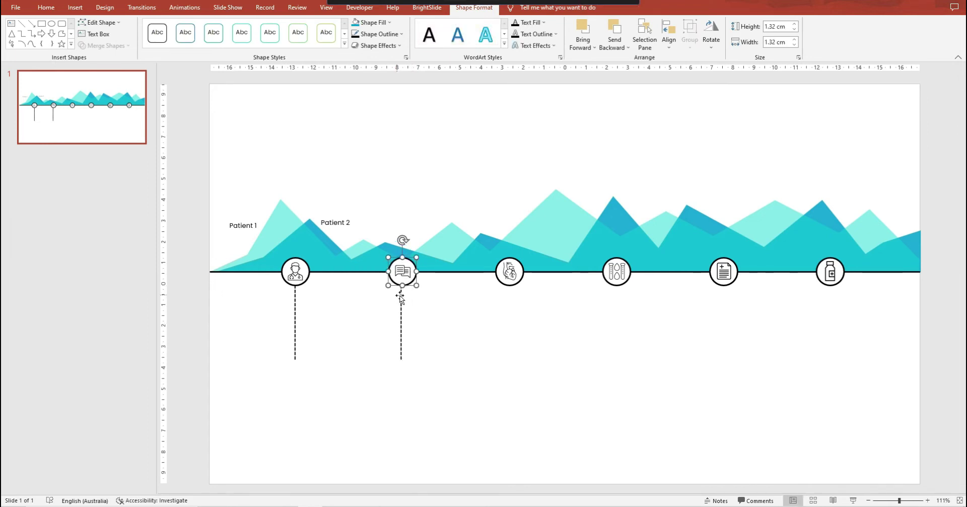
left_click_drag(400, 298, 403, 298)
left_click(412, 287, "shift")
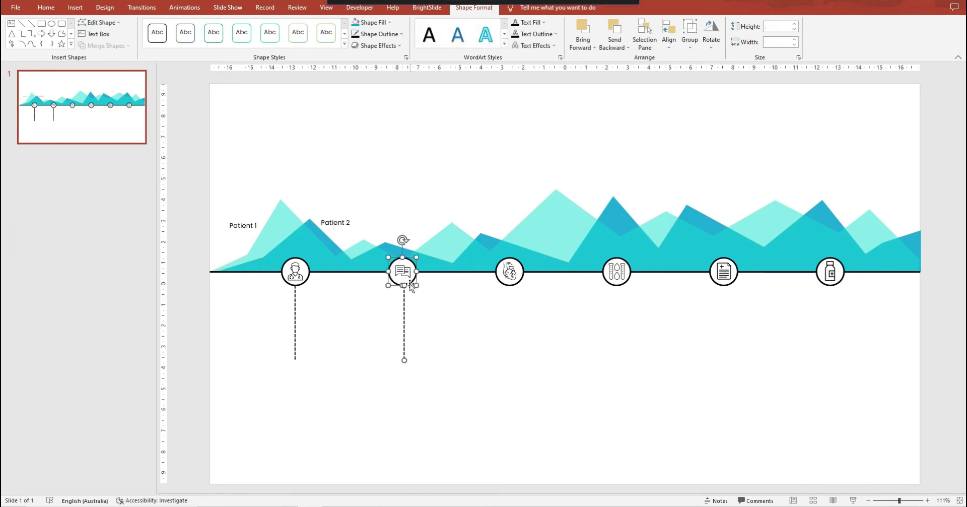
key("ctrl+z")
left_click(425, 410)
Copy the dotted line beneath the third to sixth circles and center the sixth and fifth lines on their circles.
left_click_drag(405, 326, 828, 330, "ctrl")
left_click(841, 283)
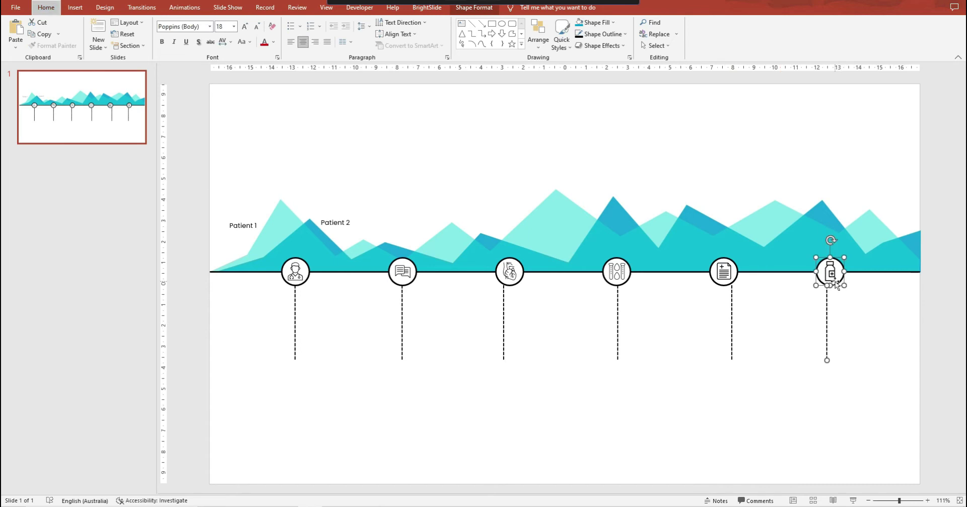
left_click_drag(836, 284, 838, 286)
left_click(736, 281)
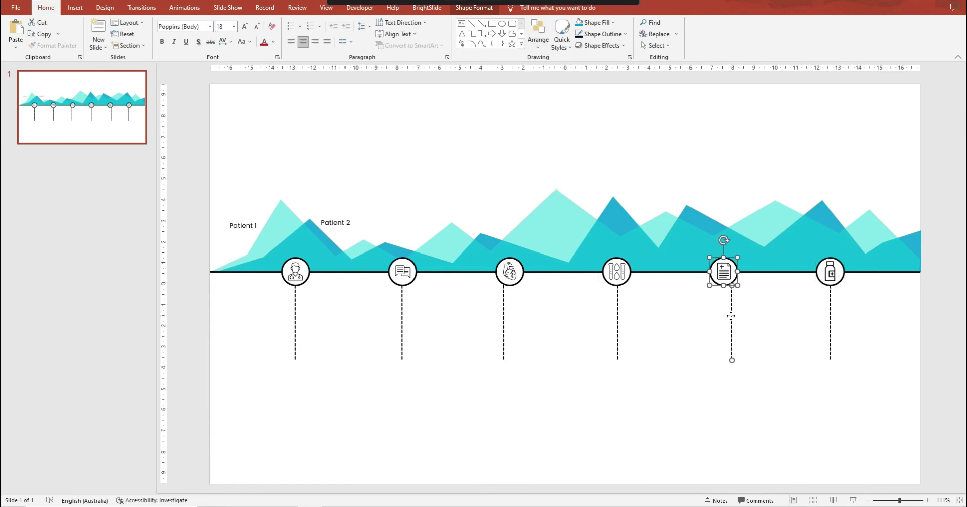
left_click_drag(728, 321, 719, 322)
Align the fourth dotted line to the center of the test-tube circle.
left_click(626, 279)
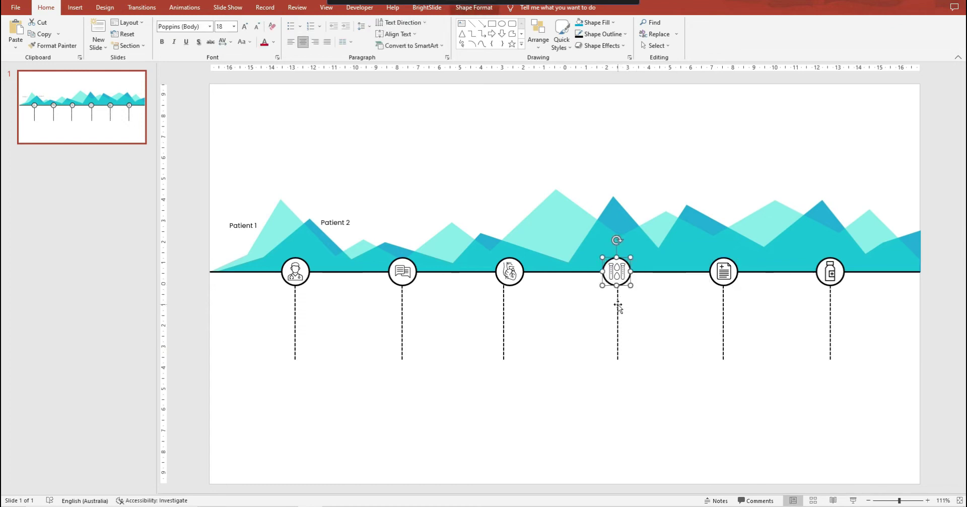
left_click(618, 305, "shift")
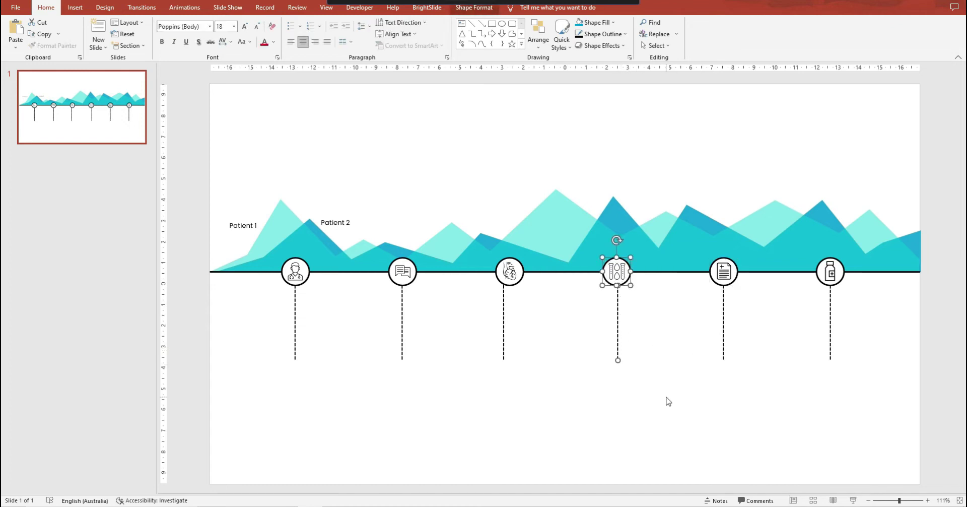
key("alt+h")
key("g")
key("a")
key("c")
Align the third dotted line to the center of the heart circle.
left_click(518, 284)
left_click(504, 323, "shift")
key("alt+h")
key("g")
key("a")
key("c")
Copy the Patient 2 label to the lower end of the first dotted line, center its text and widen its box.
left_click(317, 280)
left_click_drag(328, 220, 293, 368)
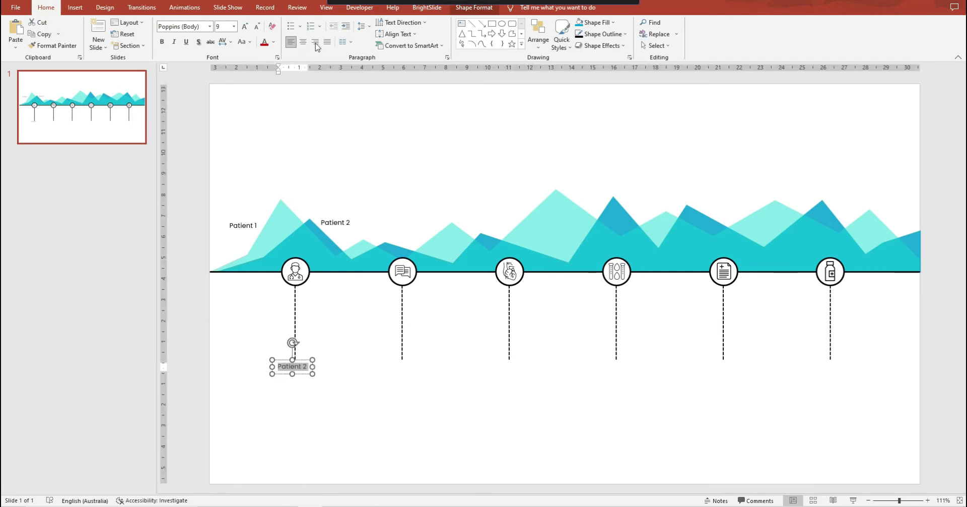
left_click(398, 34)
left_click(406, 110)
type("Text")
key("ctrl+a")
left_click(303, 43)
left_click(320, 368)
left_click_drag(302, 363, 339, 368)
Replace the copied label's text with "Step 1" and anchor it to the top of its text box.
double_click(297, 368)
type("Step 1")
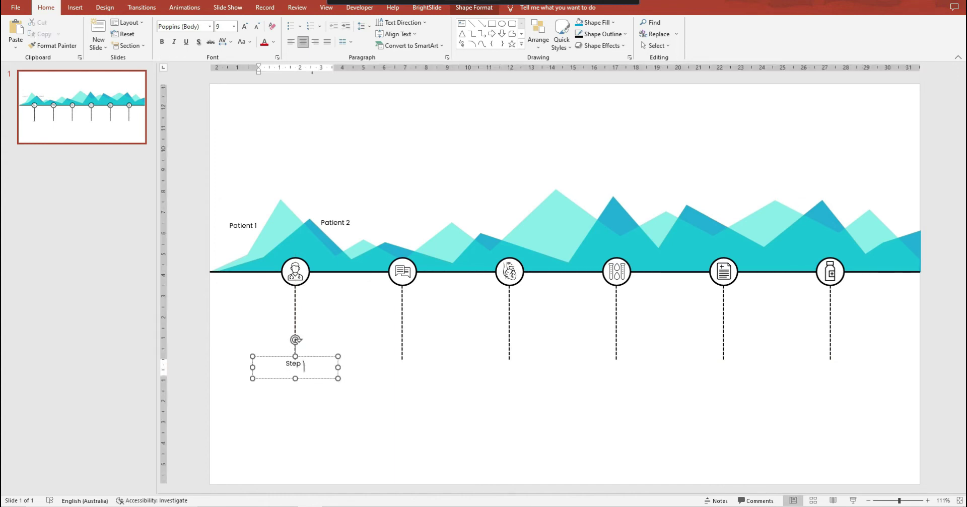
key("ctrl+a")
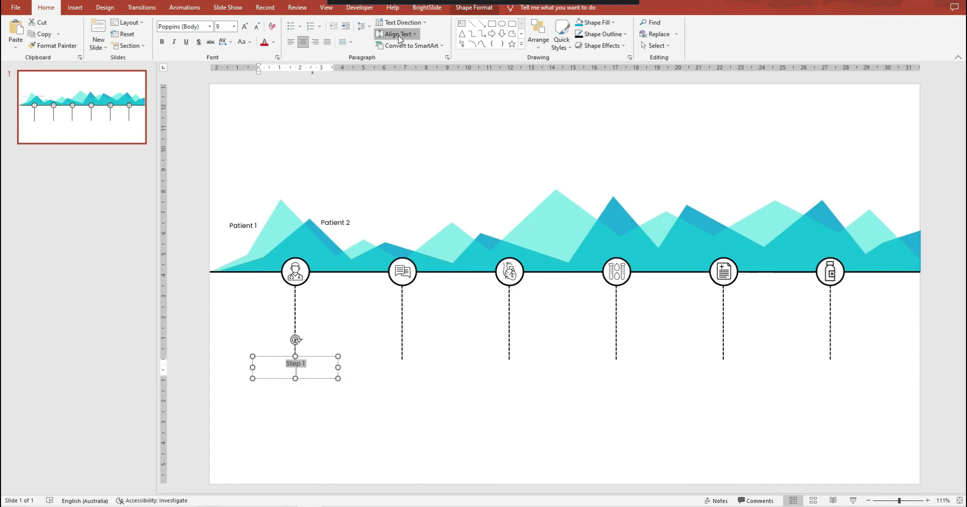
left_click(396, 34)
left_click(390, 57)
Set the Step 1 heading in the Poppins SemiBold font.
left_click(272, 366)
key("ctrl+a")
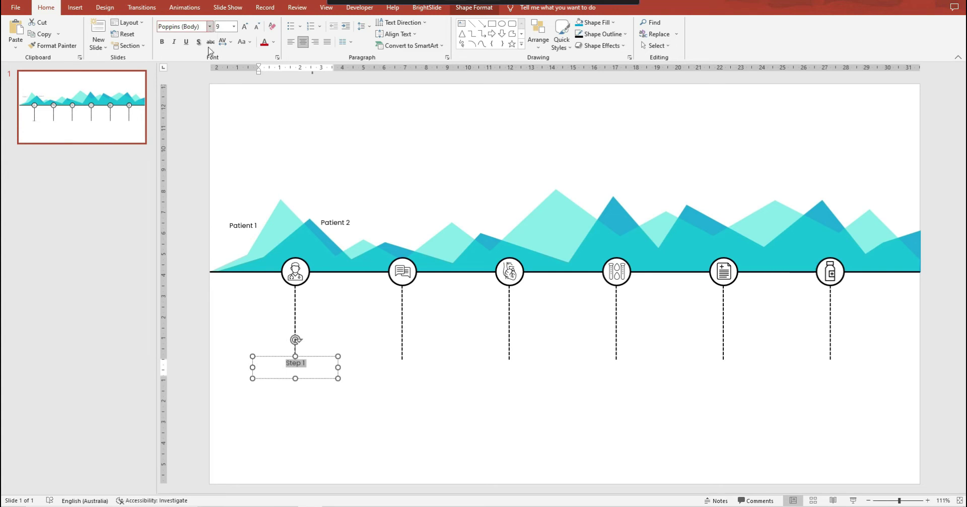
left_click(210, 26)
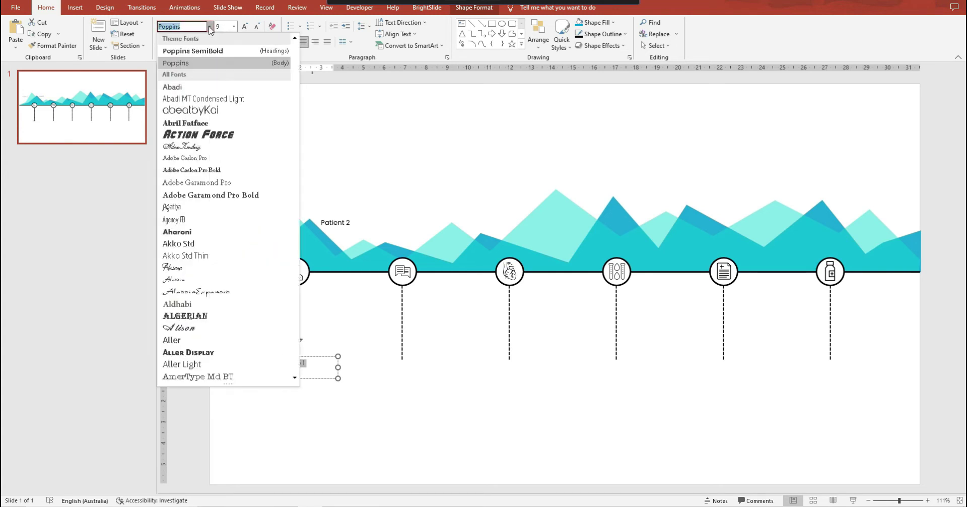
left_click(207, 65)
Add the line "Visit doctor" in a new paragraph below the Step 1 heading.
key("End")
key("Return")
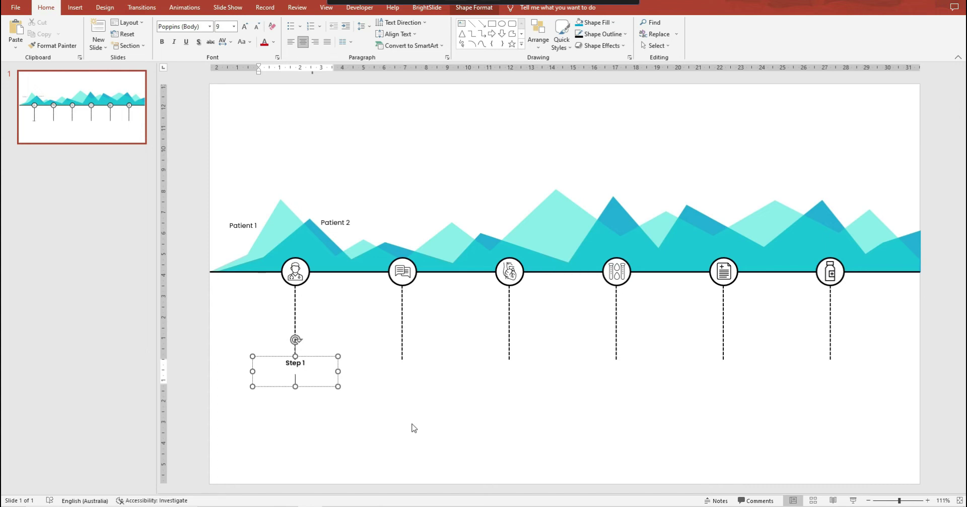
type("Visit")
type(" docotr")
key("BackSpace")
key("BackSpace")
key("BackSpace")
type("tor")
Copy the Step 1 caption toward the slide's left edge, left-align it and replace its text with "Patient concerned".
left_click_drag(312, 356, 269, 356)
left_click(290, 42)
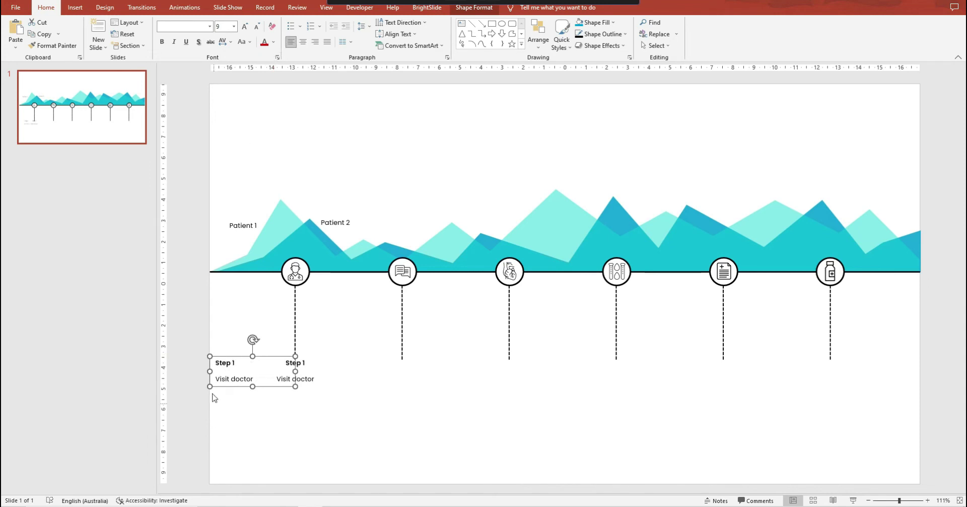
left_click(246, 364)
triple_click(246, 364)
key("Delete")
triple_click(250, 364)
type("Patient")
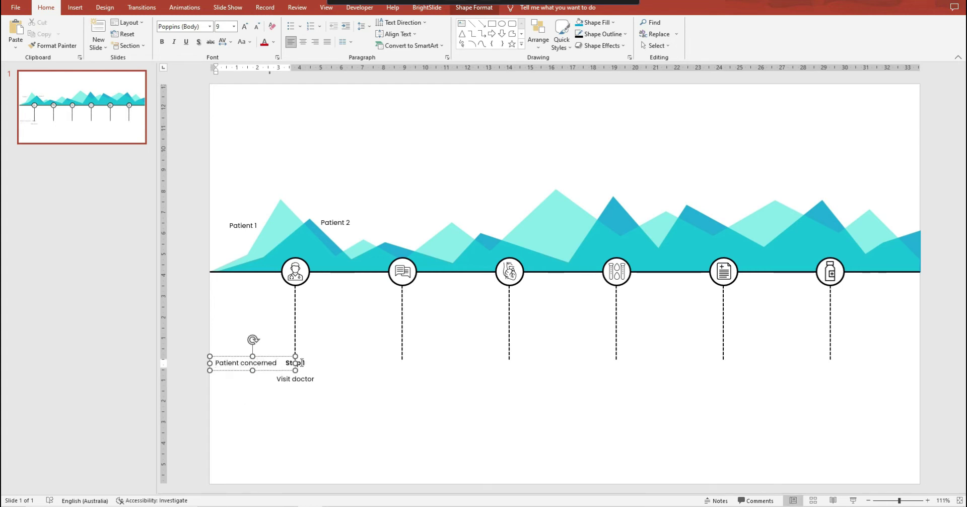
Move the Patient concerned label just beneath the start of the timeline and narrow it so the text wraps onto two lines.
left_click_drag(295, 363, 242, 292)
left_click(197, 339)
left_click(198, 346)
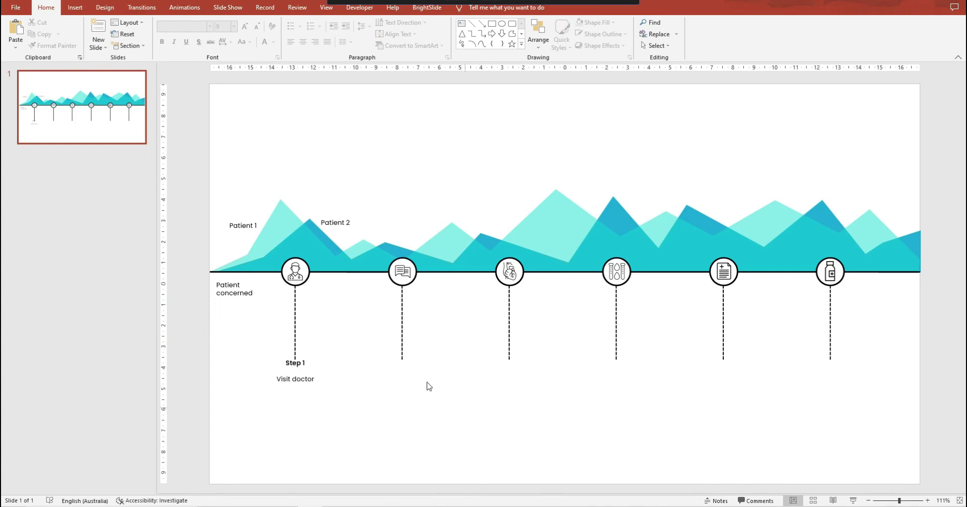
Lower the Step 1 caption slightly below its dotted line and copy it beneath the other five dotted lines.
left_click(304, 363)
left_click_drag(308, 362, 309, 365)
left_click(330, 381)
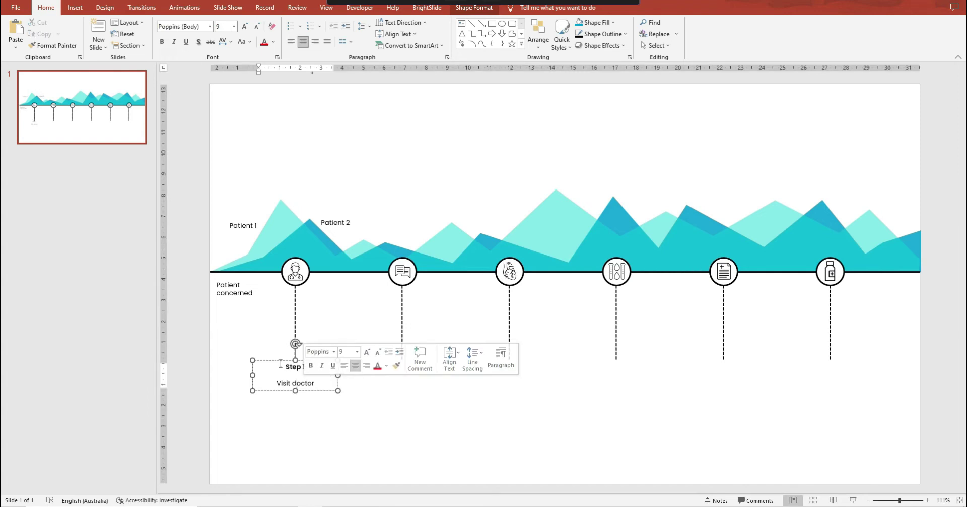
left_click_drag(278, 362, 383, 374)
left_click(300, 371, "shift")
left_click_drag(300, 372, 724, 372)
Center the sixth, fifth and fourth caption copies under their dotted lines.
left_click(951, 395)
left_click_drag(820, 383, 835, 382)
left_click(777, 418)
left_click(741, 383)
left_click_drag(740, 383, 755, 383)
left_click(626, 404)
left_click_drag(612, 387, 618, 387)
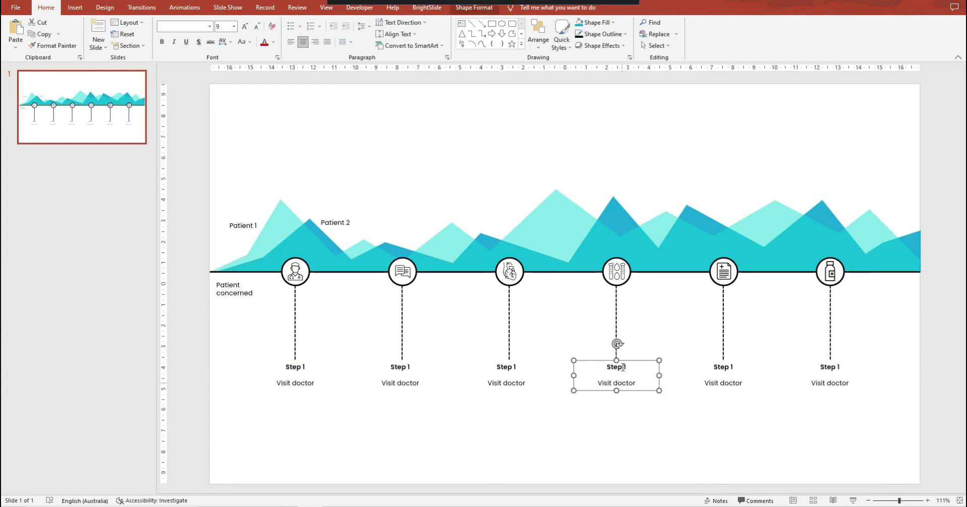
Center the third and second caption copies under their dotted lines.
left_click(522, 428)
left_click_drag(508, 374, 510, 371)
left_click(466, 417)
left_click(406, 381)
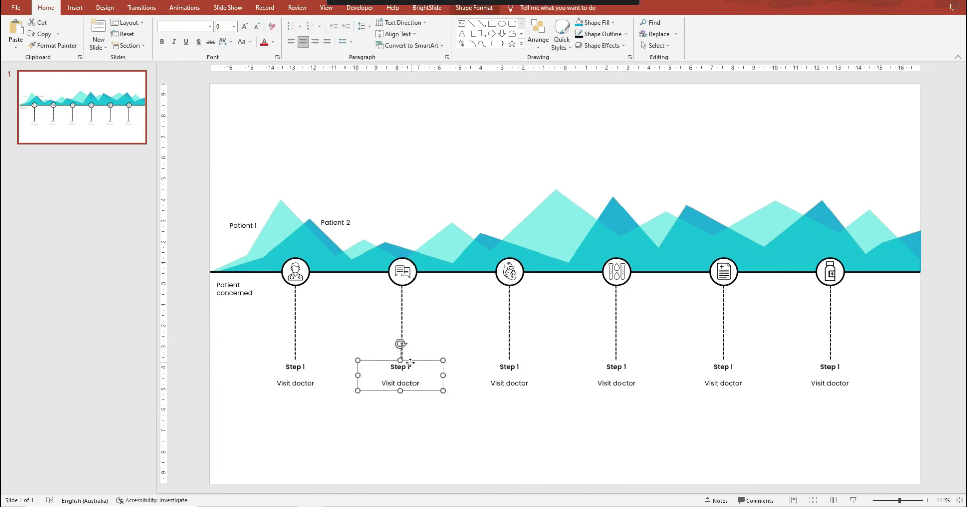
left_click_drag(410, 363, 414, 361)
left_click(424, 431)
Renumber the second to sixth caption headings as Step 2, Step 3, Step 4, Step 2 and Step 5.
left_click(397, 369)
type("2")
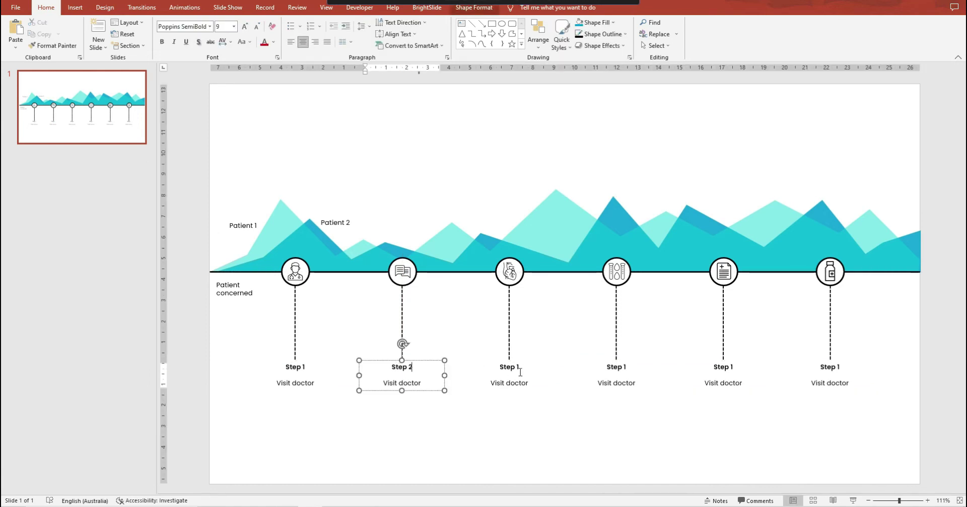
left_click(518, 369)
type("3")
left_click(622, 368)
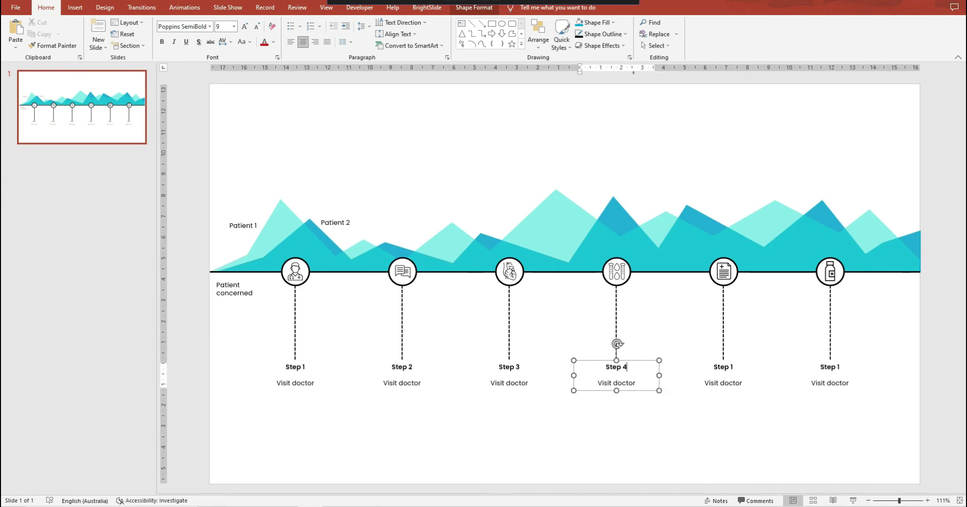
left_click(725, 368)
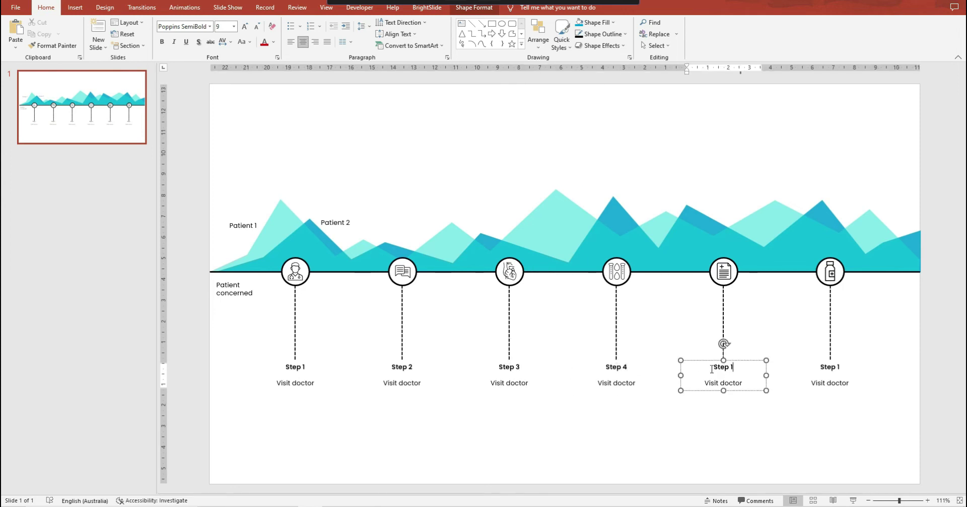
left_click(840, 368)
key("BackSpace")
type("5")
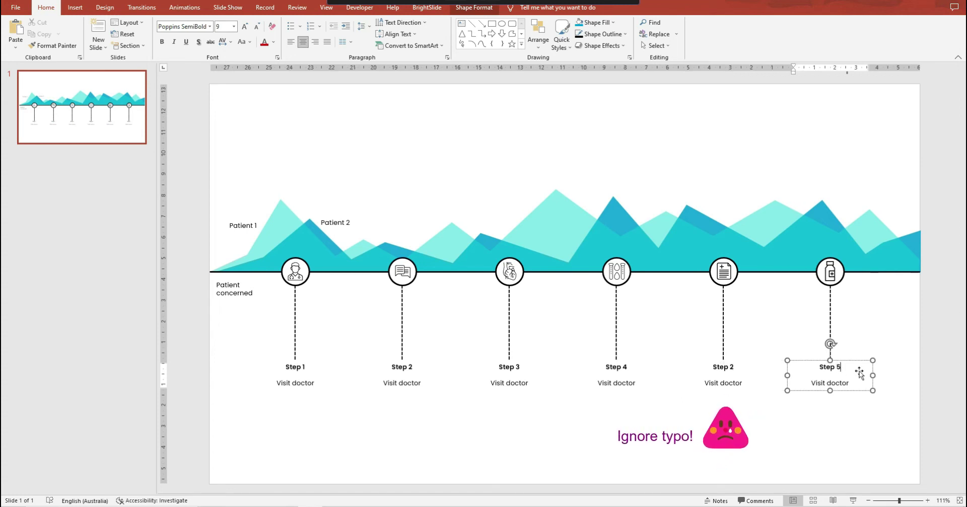
Increase the font size of the last caption's heading to 14.
key("shift+Home")
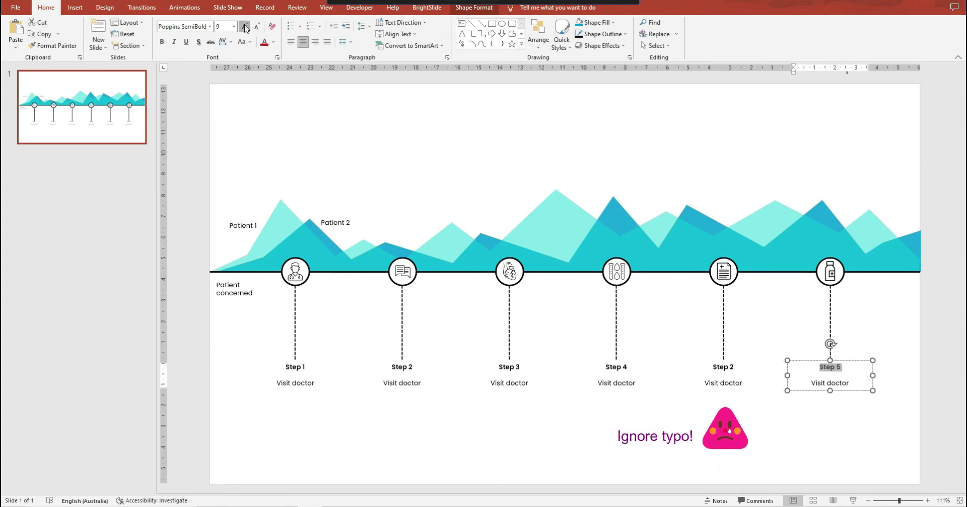
left_click(245, 27)
left_click(246, 27)
left_click(245, 26)
left_click(245, 27)
left_click(245, 26)
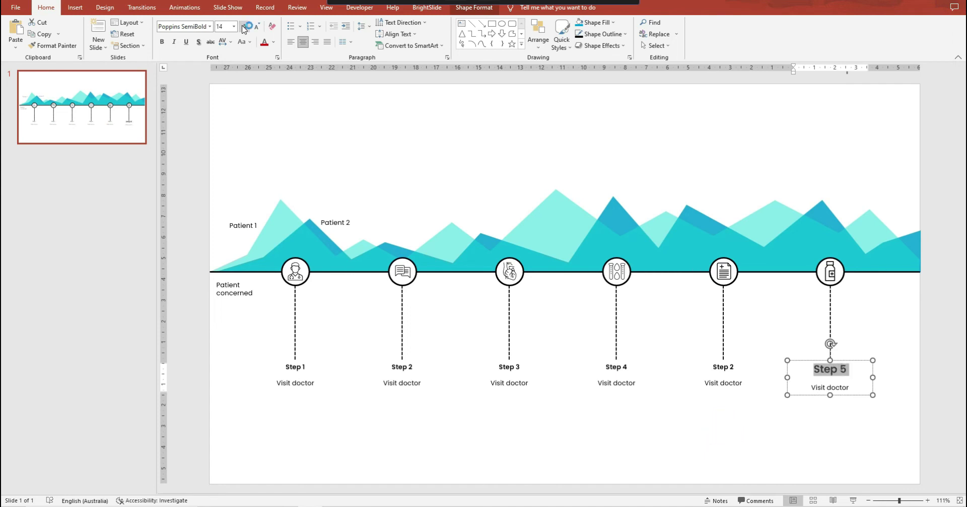
Copy the last heading's formatting onto the other five step headings.
left_click(51, 46)
left_click_drag(713, 367, 737, 367)
left_click_drag(606, 367, 628, 366)
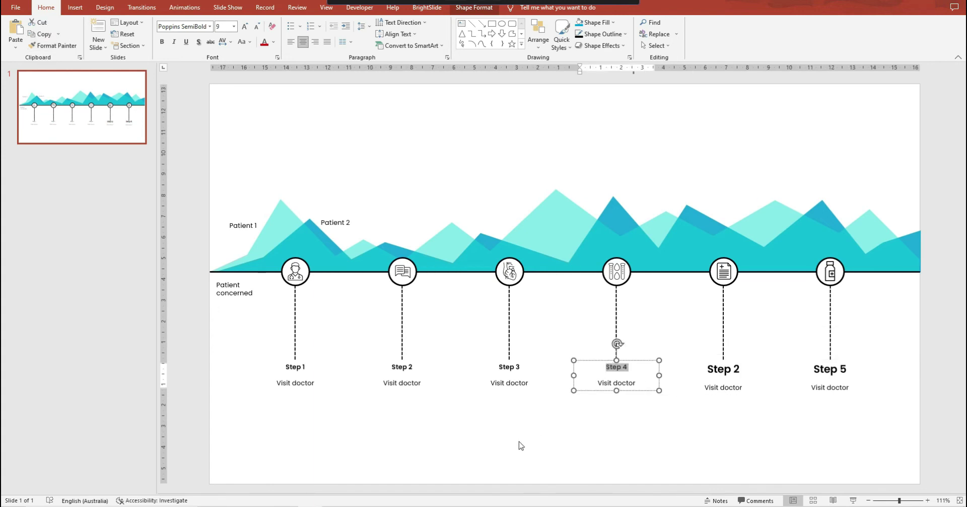
key("ctrl+shift+v")
left_click(525, 375)
left_click_drag(498, 366, 522, 367)
key("ctrl+shift+v")
left_click_drag(392, 367, 421, 368)
key("ctrl+shift+v")
left_click_drag(285, 367, 306, 367)
key("ctrl+shift+v")
left_click(882, 410)
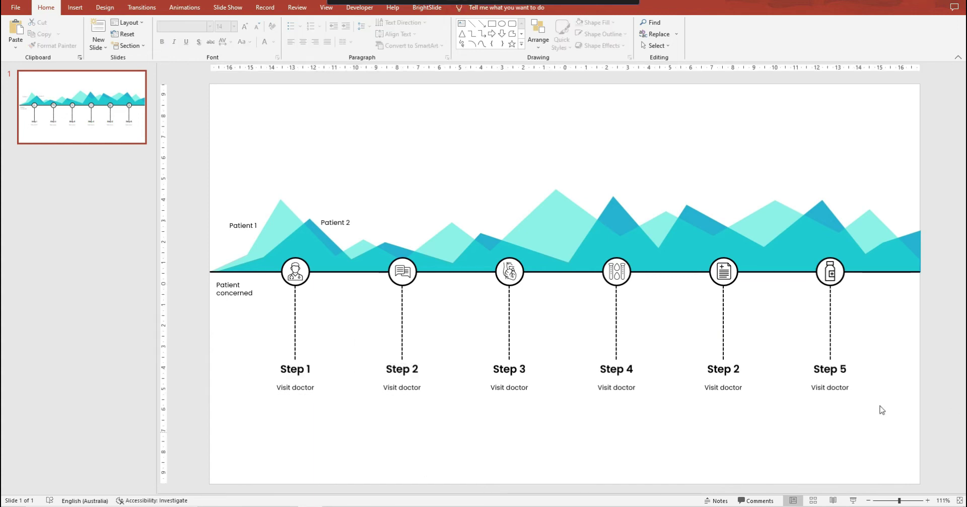
Change the second caption's description to "Conversation" and the third's to "Visit specialist".
left_click(402, 387)
key("ctrl+a")
type("conversation")
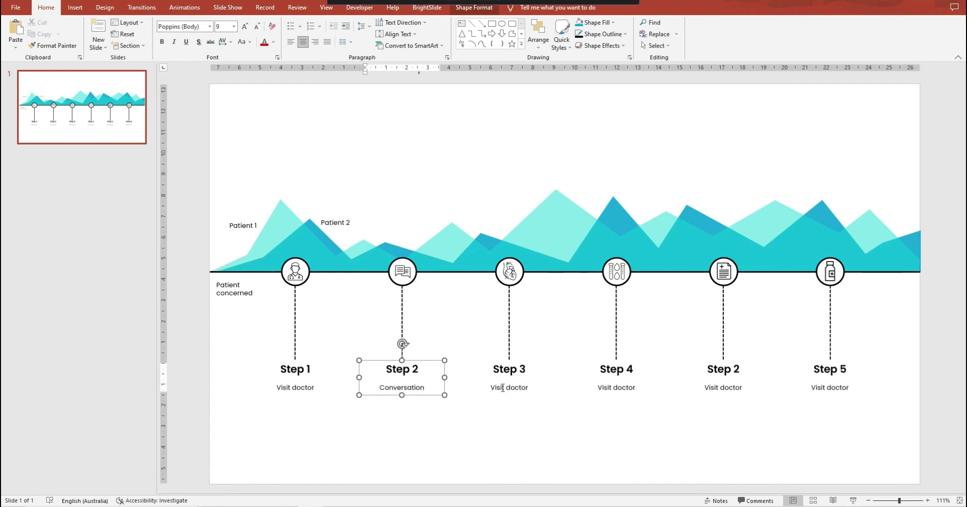
left_click(511, 391)
double_click(517, 387)
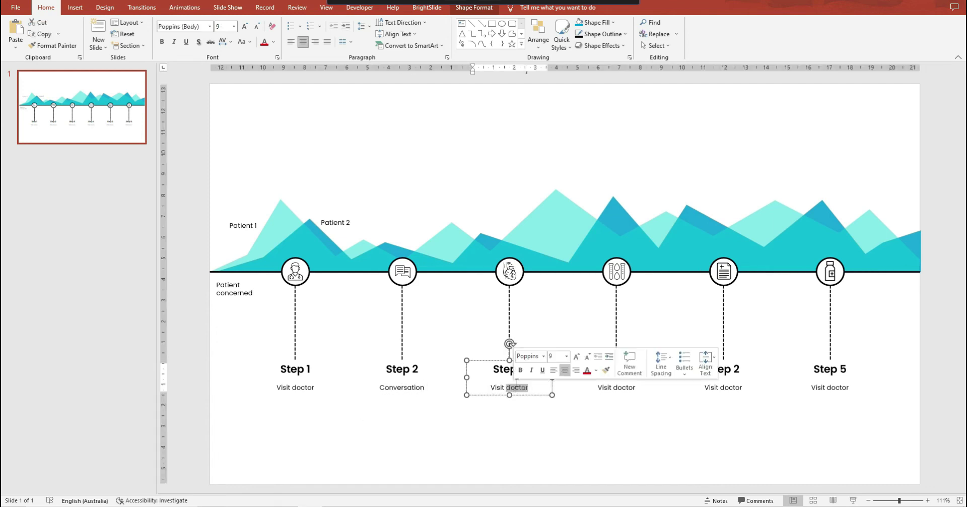
type("specialist")
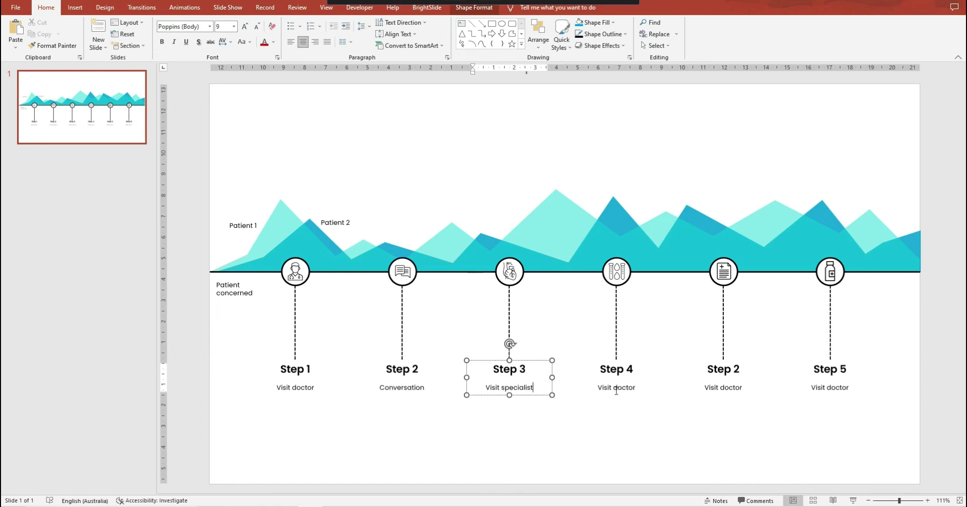
Change the fourth caption's description to "Asked to undertake blood tests" and the fifth's to "Results are discussed".
left_click(616, 390)
triple_click(634, 391)
type("Asked to und")
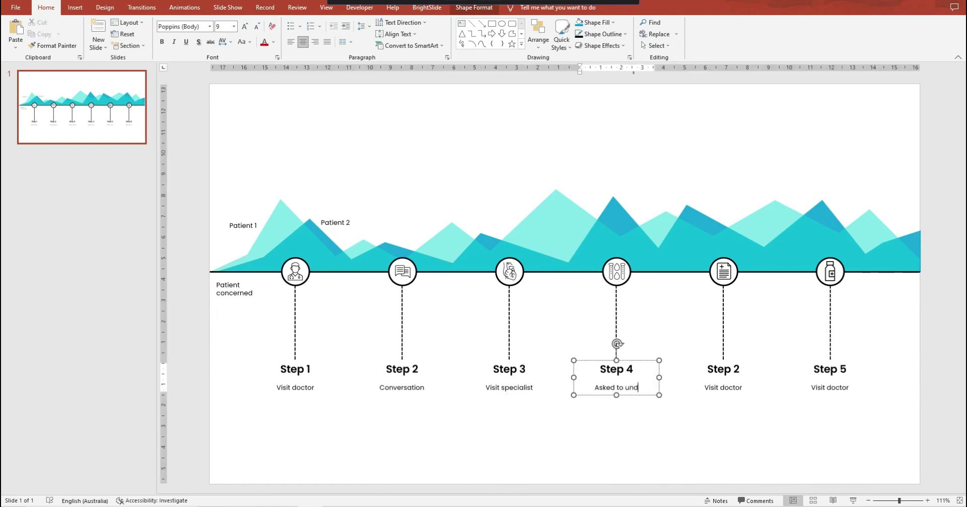
type("ertake blood tests")
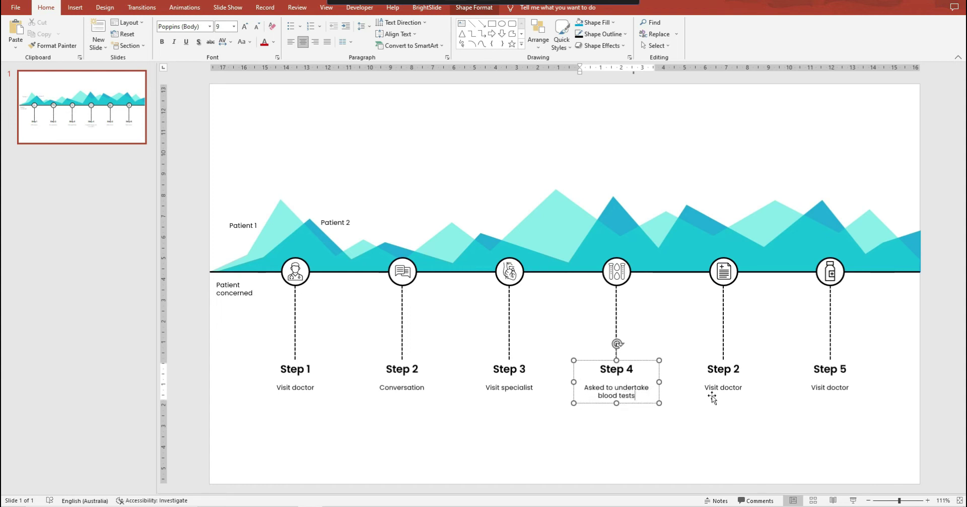
triple_click(716, 385)
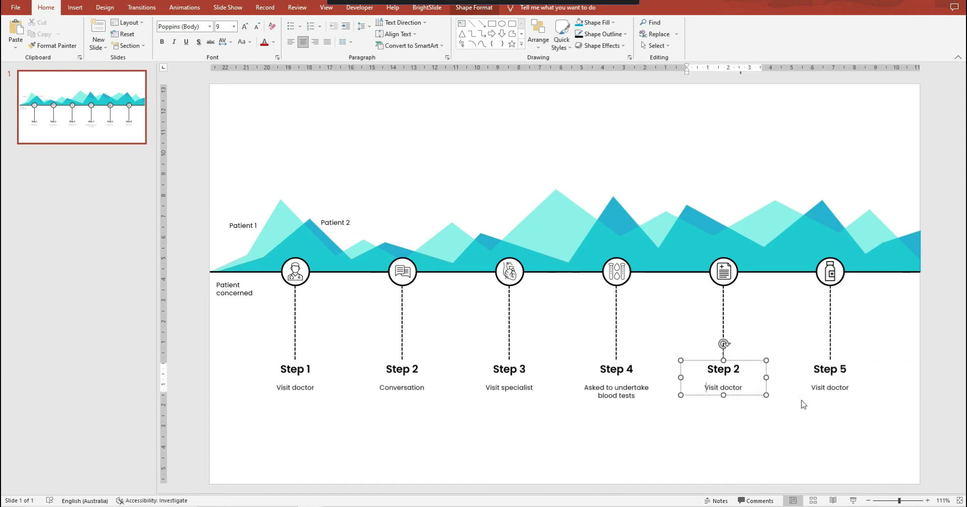
type("Results are discussed")
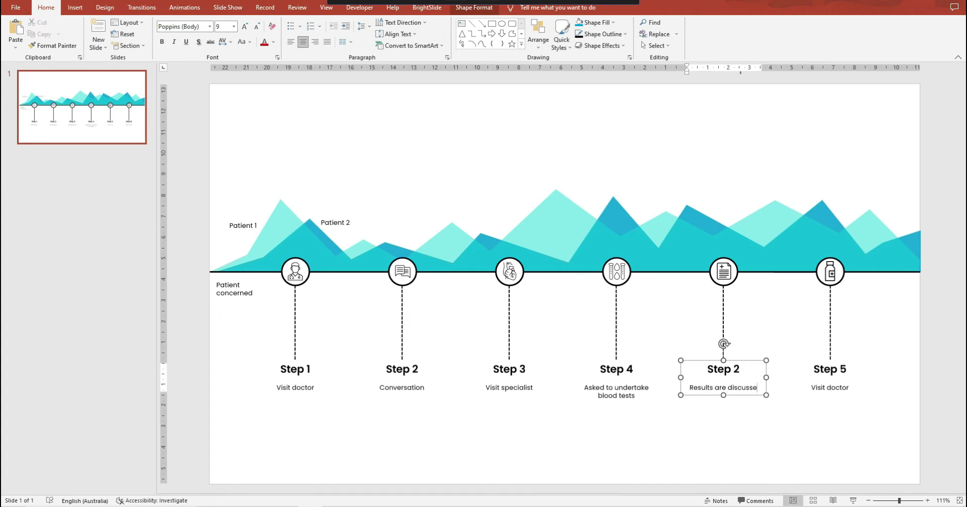
Change the last caption's description to "Medication is prescribed".
triple_click(815, 388)
type("V")
type("edication")
type(" is prescribed")
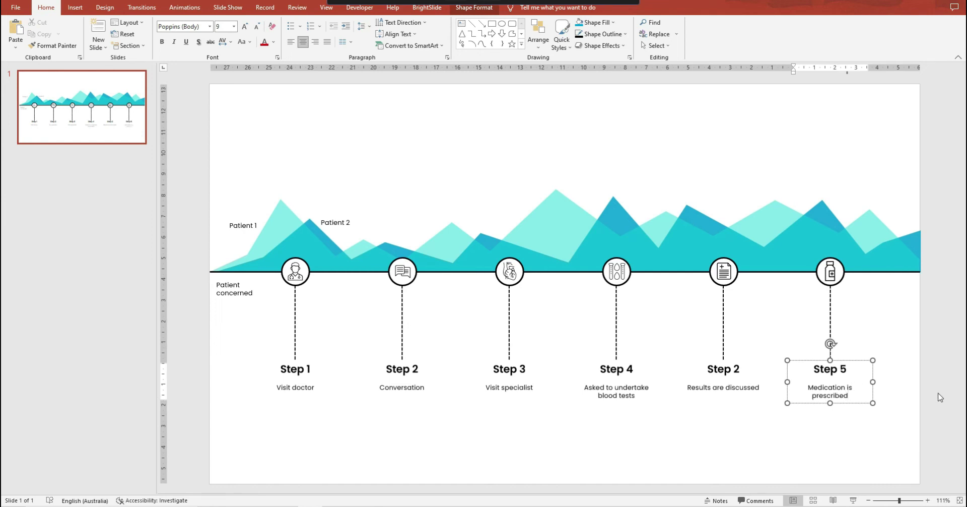
left_click(940, 398)
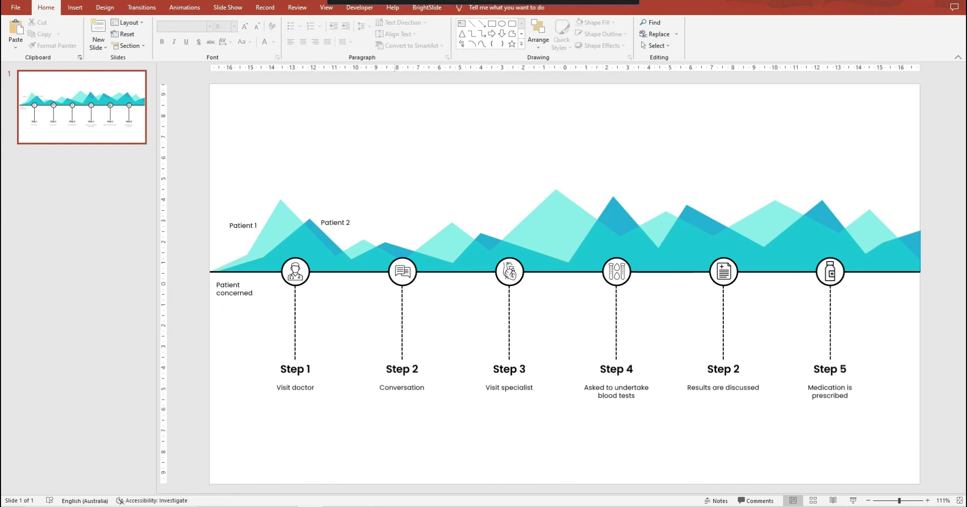
Draw a diagonal line about 1.37 cm high and 1.63 cm wide rising from the first light peak, in black at ½ pt.
left_click(472, 23)
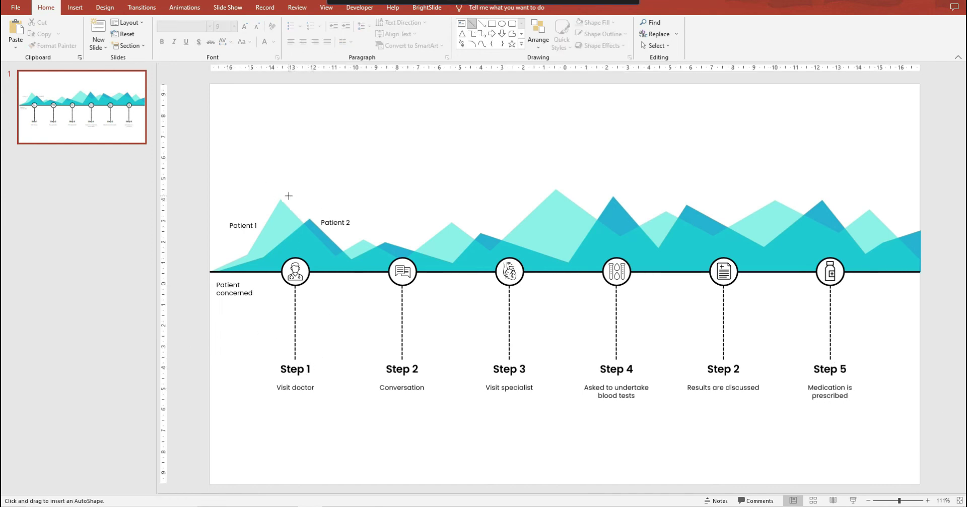
left_click_drag(308, 170, 322, 167)
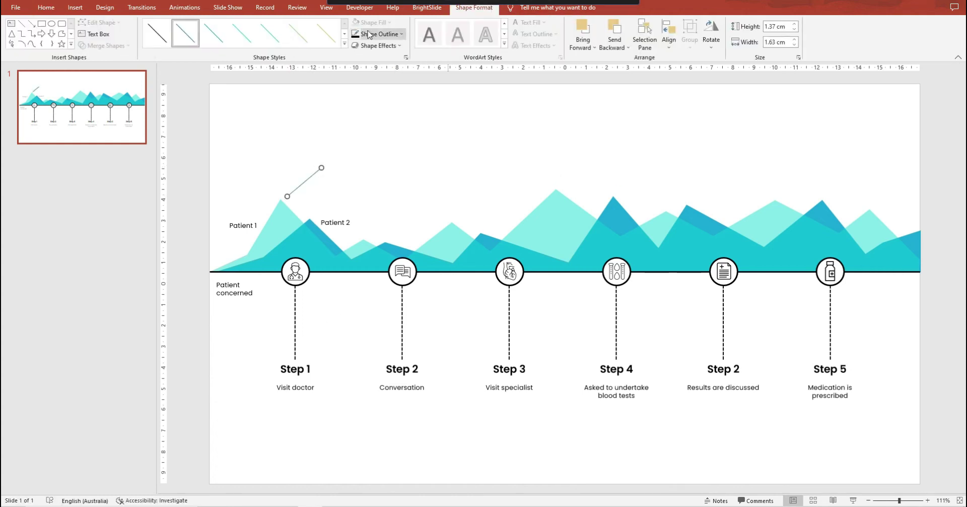
left_click(379, 34)
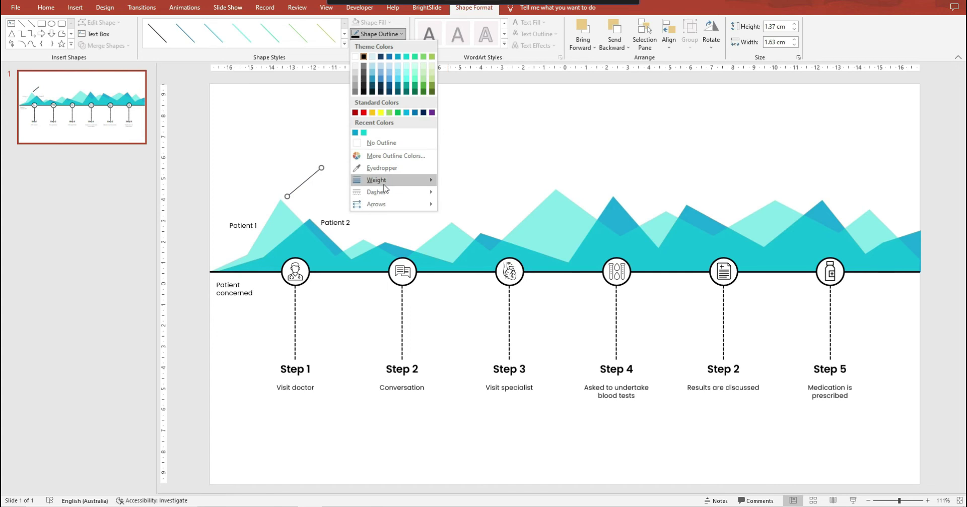
mouse_move(383, 193)
left_click(447, 198)
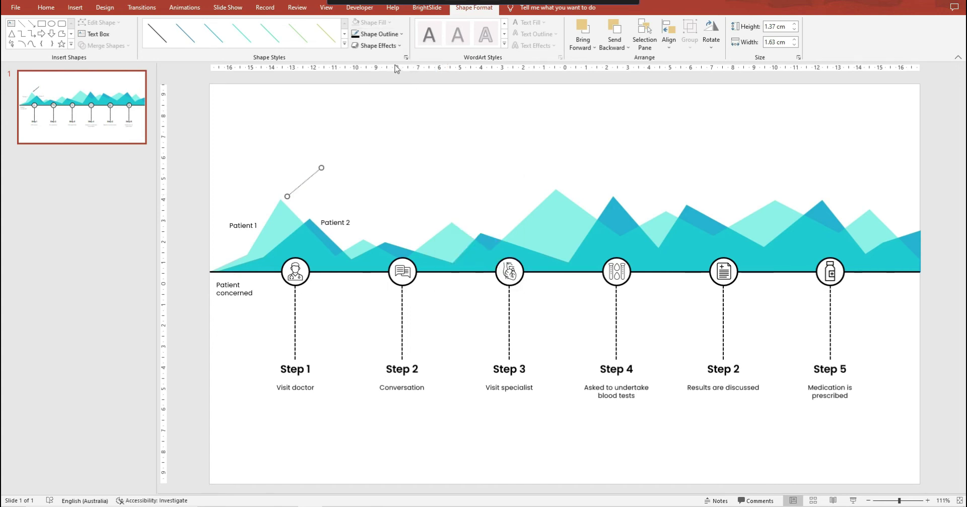
Give the diagonal line above the first peak a dotted dash style.
left_click(388, 34)
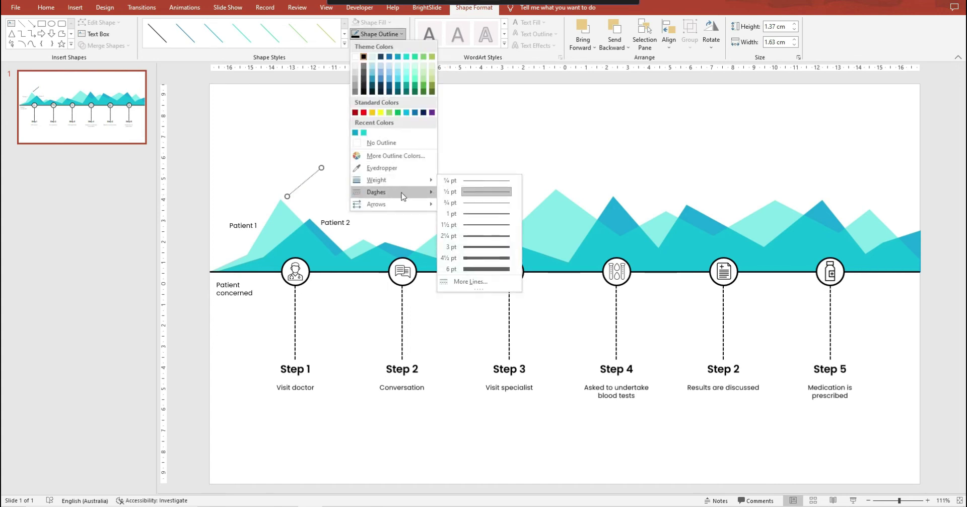
mouse_move(402, 195)
left_click(461, 216)
left_click(193, 220)
Copy the "Patient 2" label to the dotted line's upper end, change the italic text to "Patient is very concerned" and widen it to two lines.
left_click(338, 225)
left_click_drag(342, 228, 348, 171)
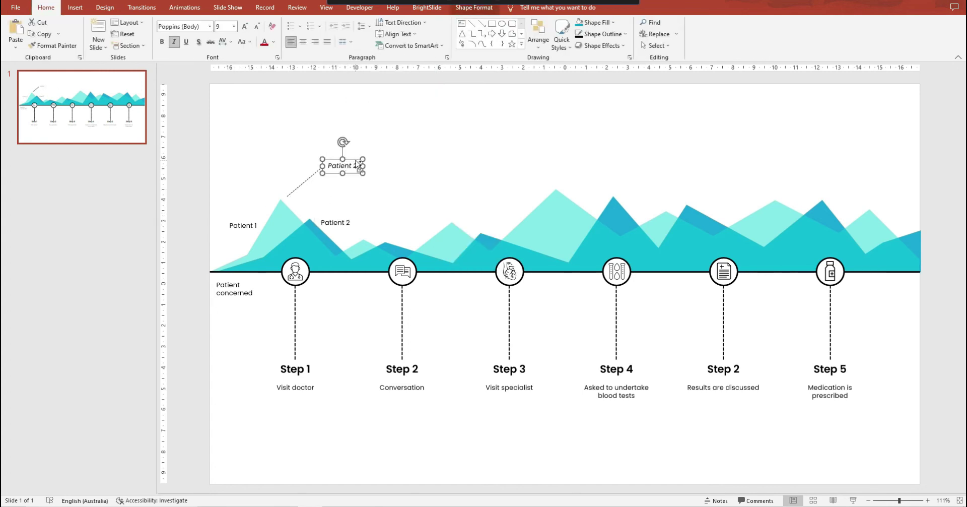
triple_click(343, 166)
type("Patient is very c")
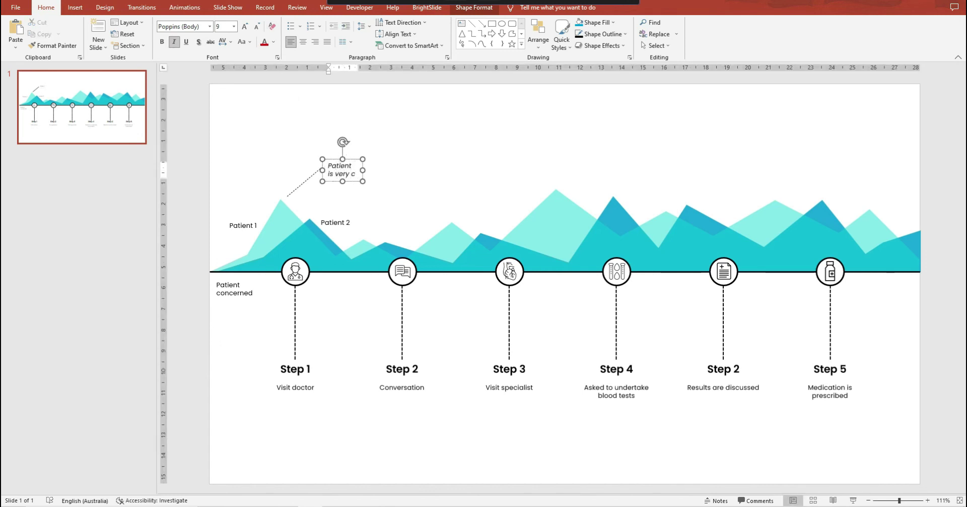
key("BackSpace")
type("cond")
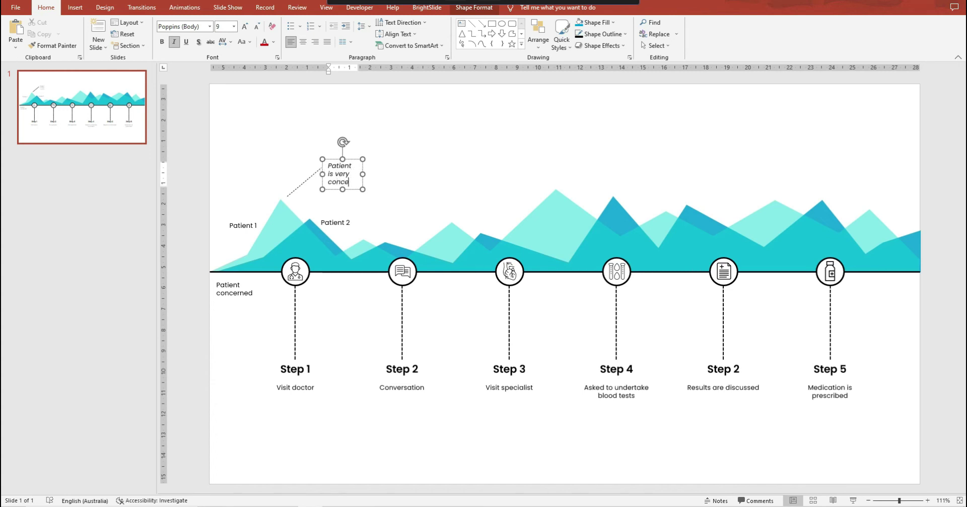
type("rned")
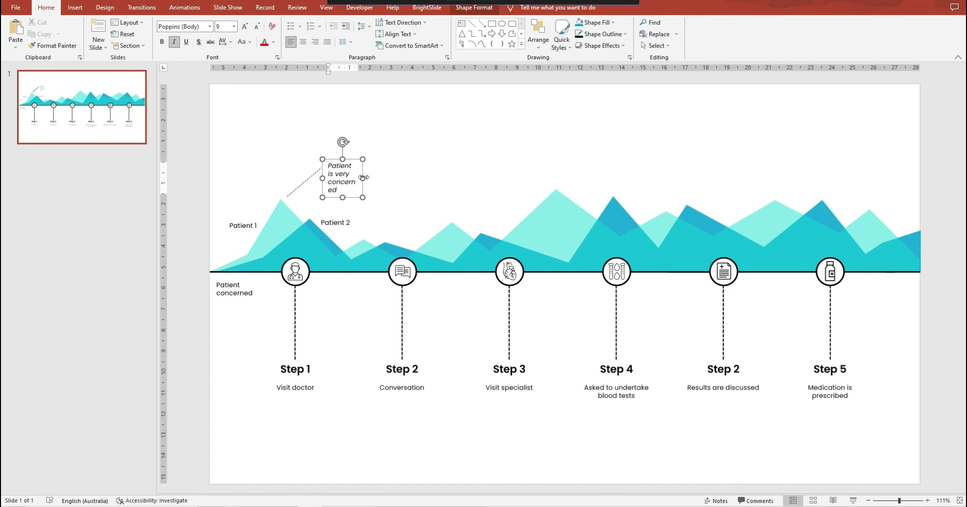
left_click_drag(362, 178, 380, 175)
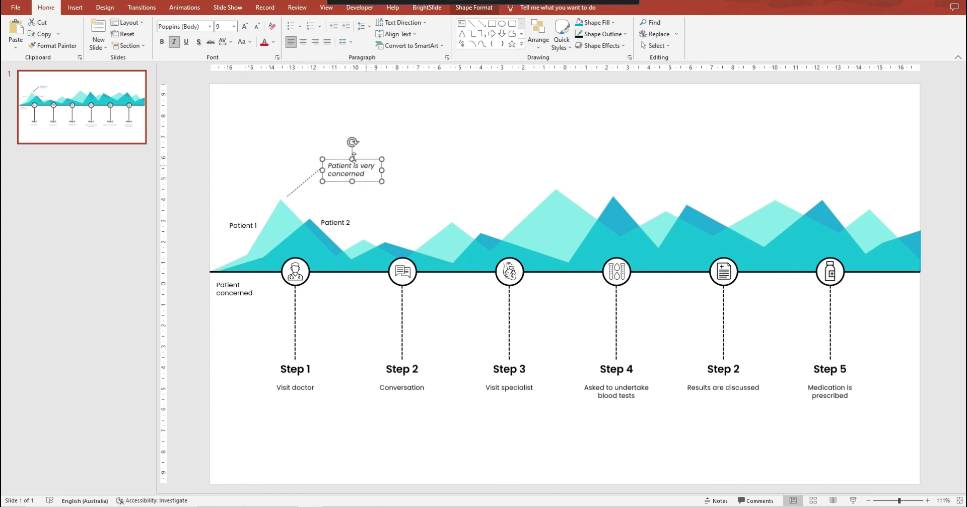
Copy the line and note to the tallest light peak and beside the Step 4 peak, changing the second copy's text to "Awaiting blood test results".
left_click_drag(303, 184, 651, 201)
left_click(688, 186)
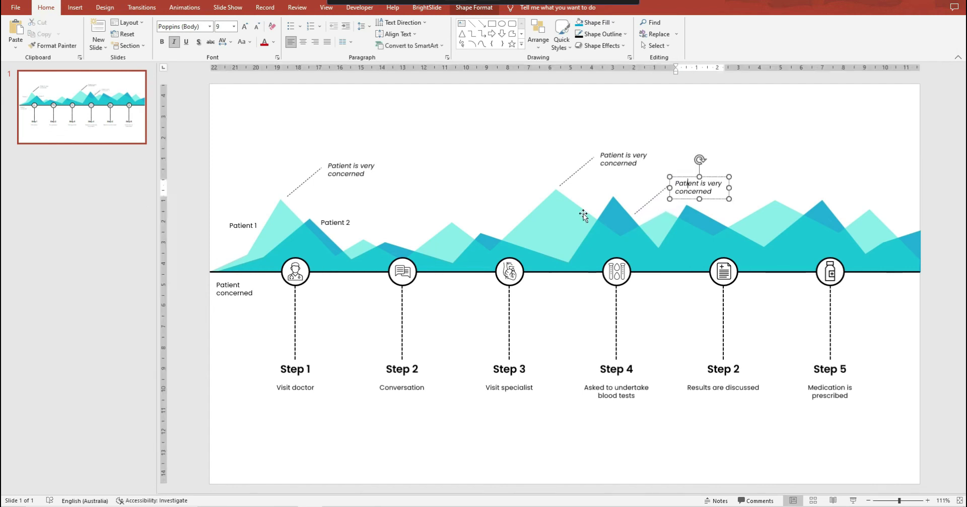
key("ctrl+a")
type("Patient")
key("ctrl+a")
type("awa")
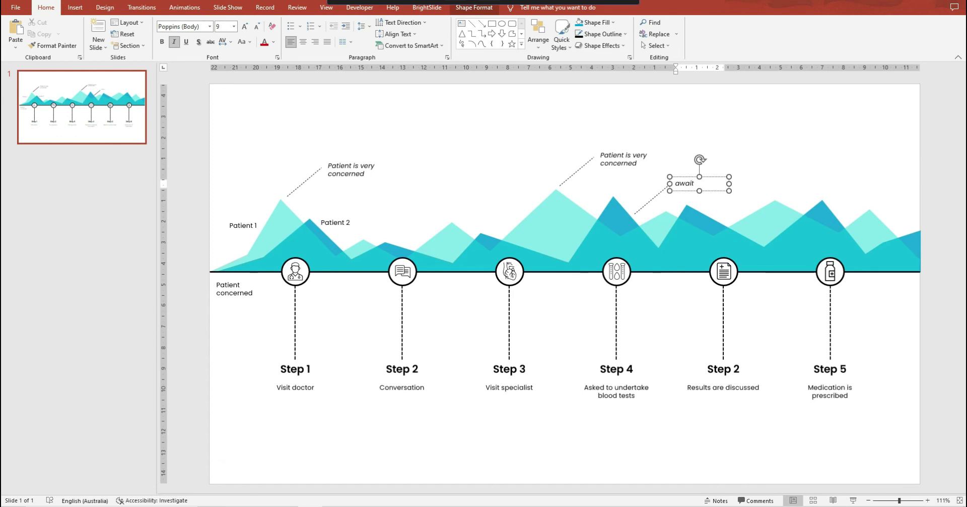
type("iting blood test results")
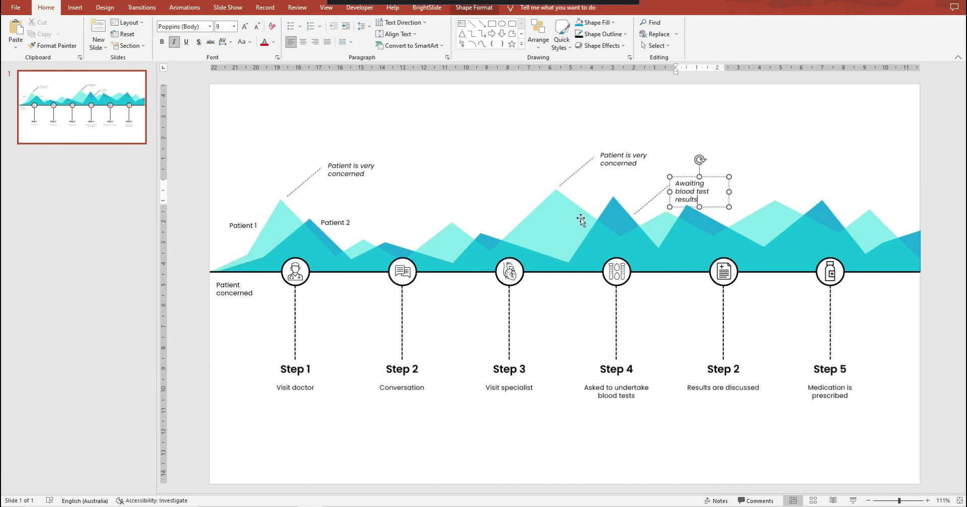
left_click(730, 192)
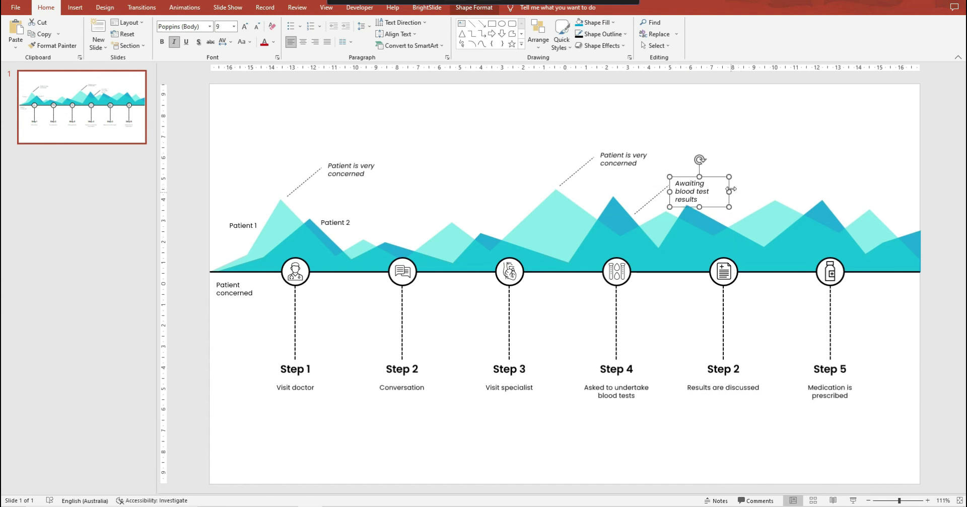
left_click_drag(730, 192, 744, 190)
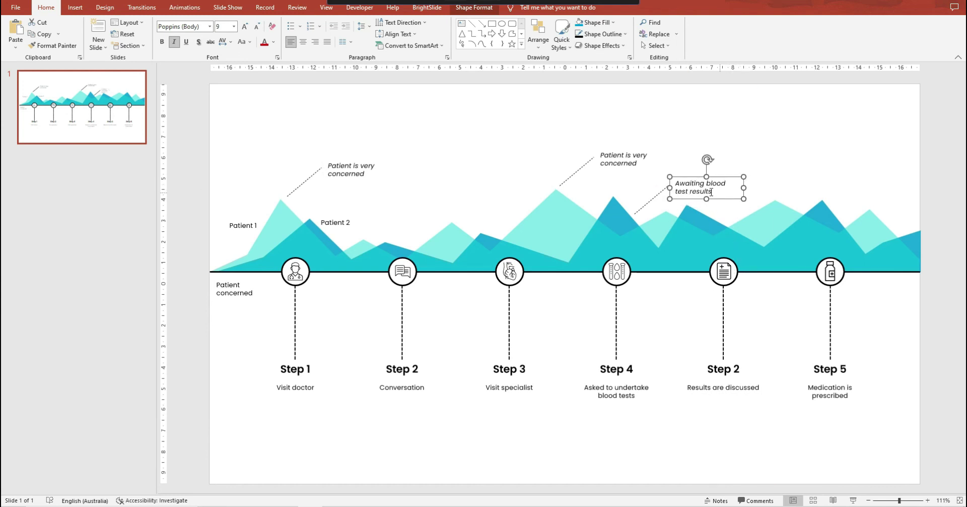
Copy the blood test note and its line toward the last dark peak, extending the line down to the valley before that peak.
left_click(650, 204)
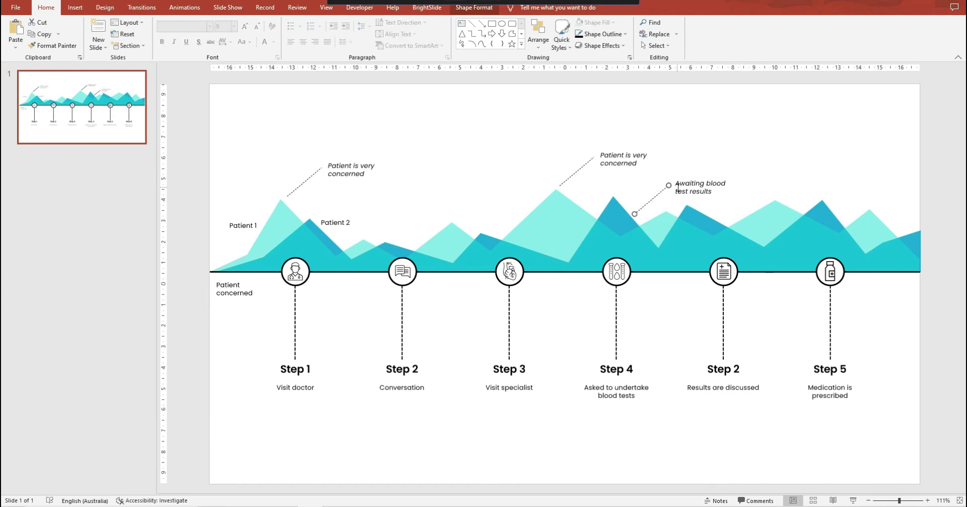
left_click_drag(678, 187, 800, 192)
left_click(913, 206)
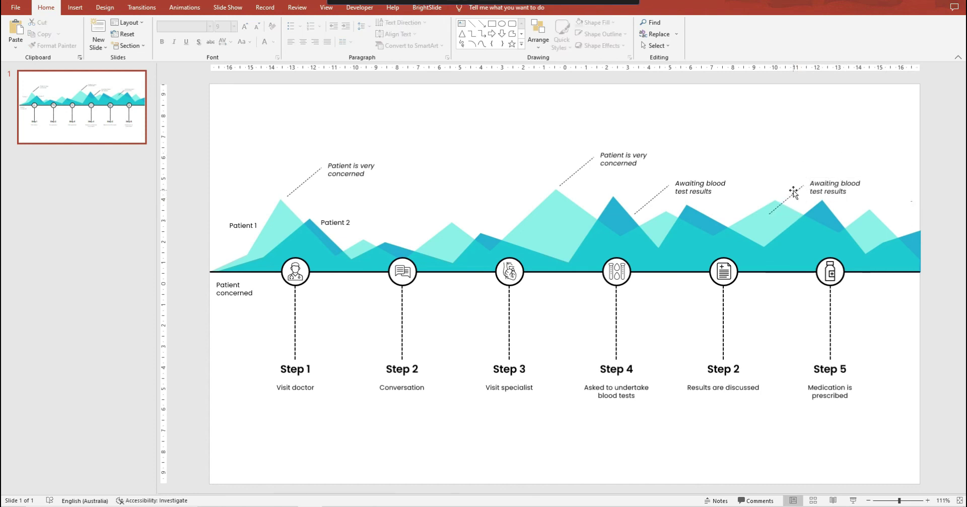
mouse_move(791, 197)
left_mouse_down()
mouse_move(759, 206)
mouse_move(786, 214)
mouse_move(805, 182)
mouse_move(795, 209)
left_mouse_up()
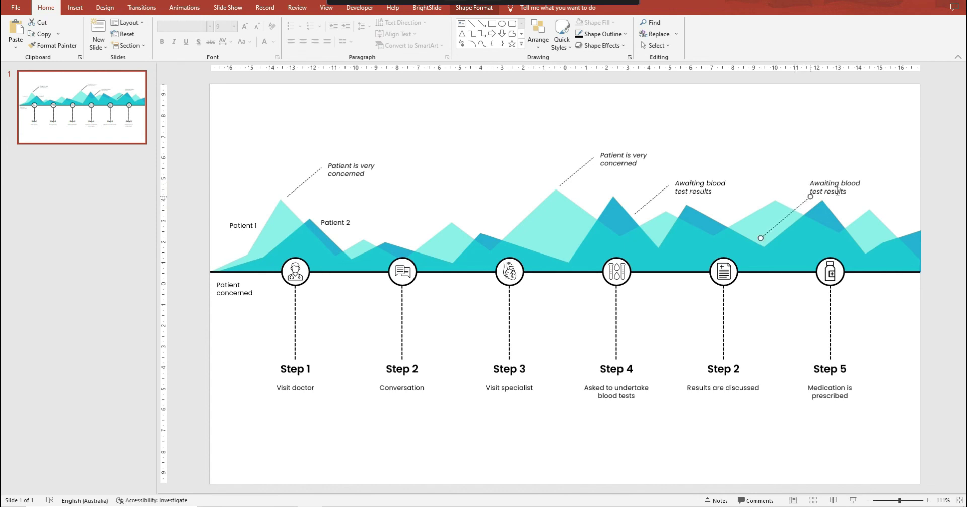
left_click(824, 179)
left_click_drag(824, 180, 825, 177)
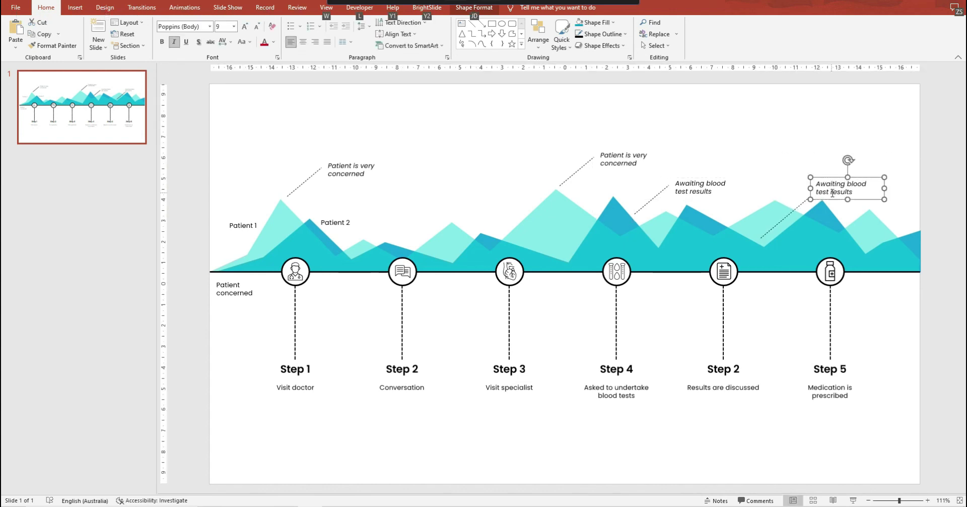
Change the last note's text to "Patient can now relax knowing that treatment is going ahead", widen it to three lines and raise it above the peak.
triple_click(840, 178)
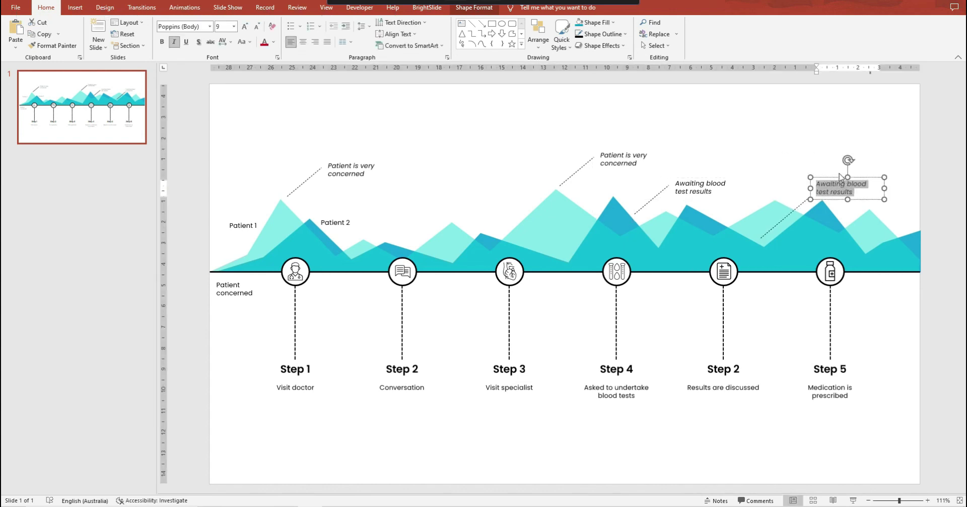
type("Patient can now relax")
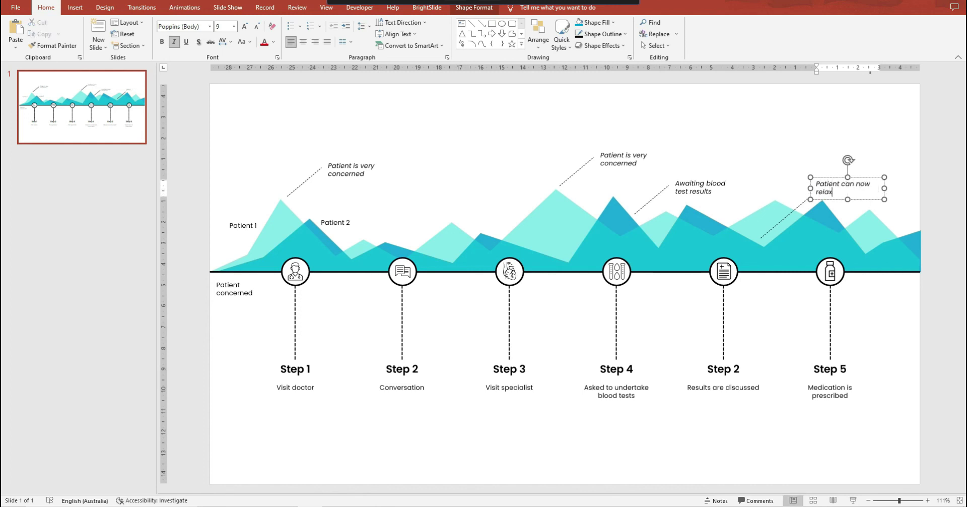
type(" knowing that treatment is p")
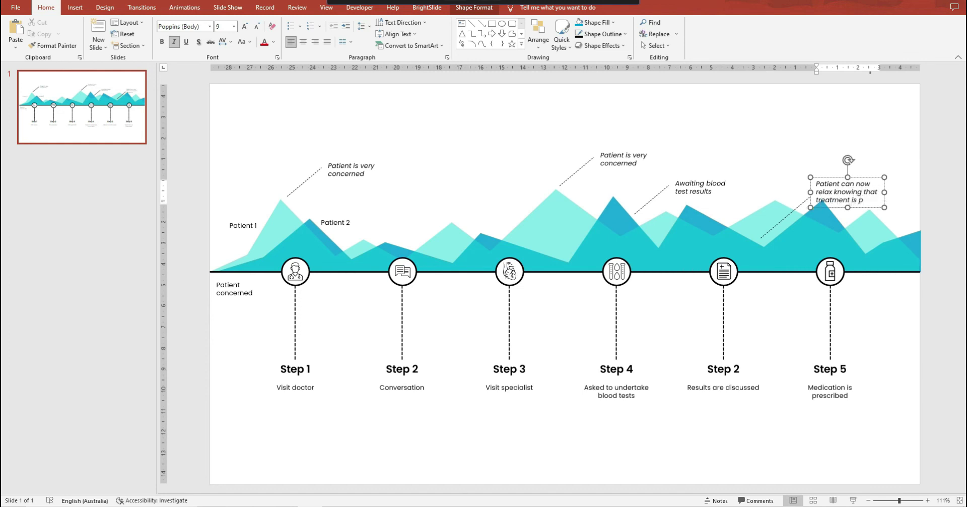
key("BackSpace")
type("going ahead")
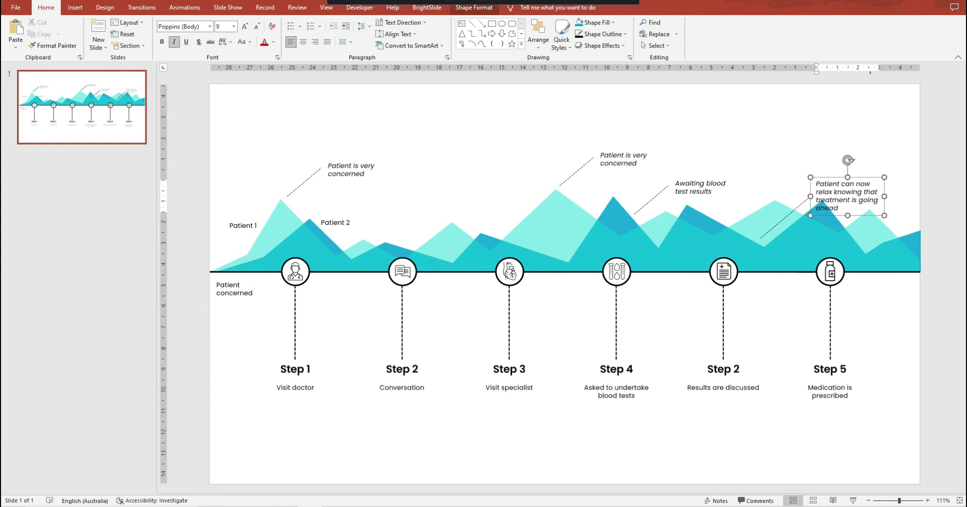
left_click_drag(885, 196, 906, 194)
left_click(822, 167)
left_click(927, 345)
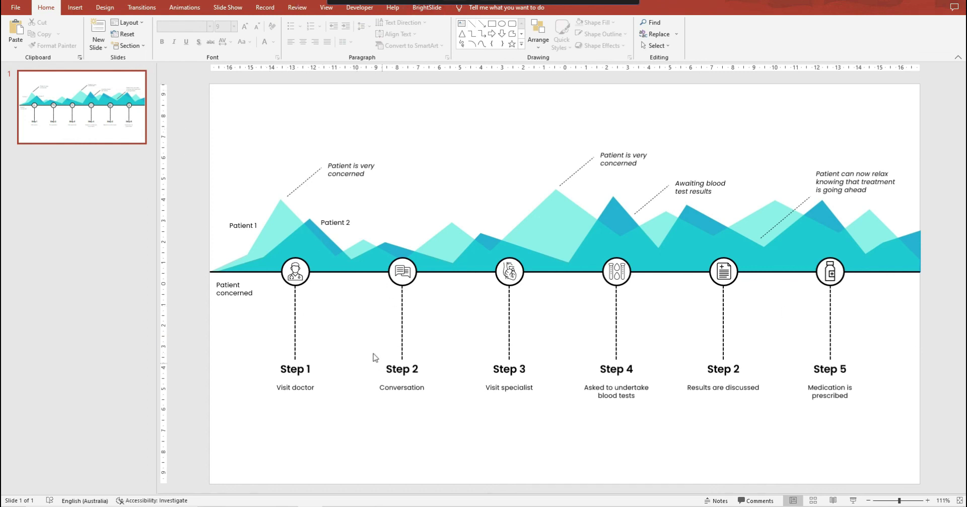
Copy the "Patient 1" and "Patient 2" labels below the step captions near the slide's lower-left corner as a legend.
left_click(292, 385)
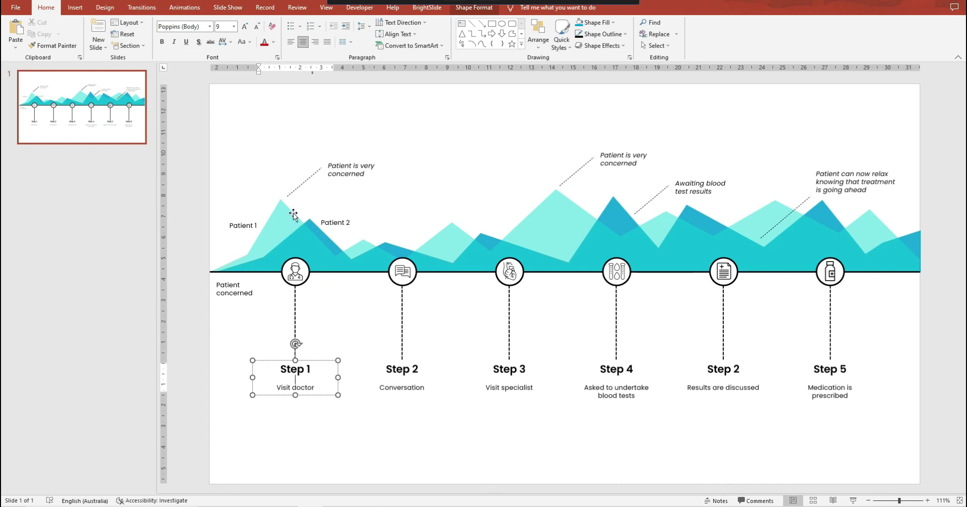
left_click(247, 225)
left_click_drag(247, 225, 248, 434)
left_click(328, 220)
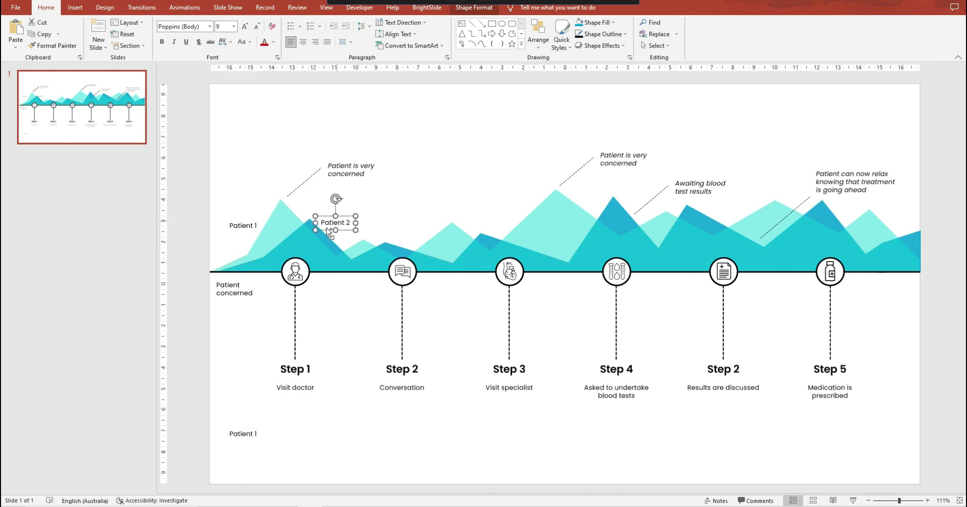
left_click_drag(328, 220, 318, 453)
Align the two copied legend labels by their middles and move "Patient 2" closer to "Patient 1".
left_click_drag(225, 433, 222, 438)
key("alt+h")
key("g")
key("a")
key("m")
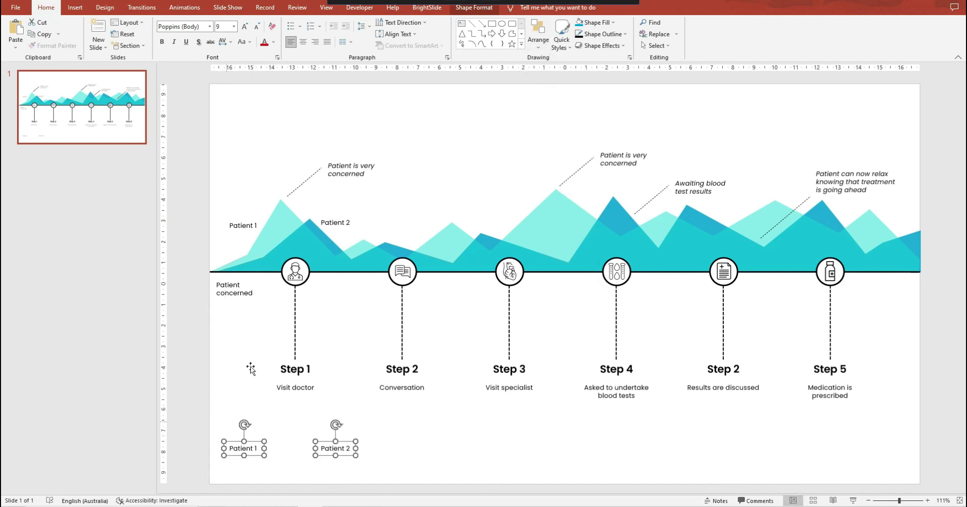
left_click(197, 411)
left_click_drag(335, 448, 304, 448)
left_click(189, 453)
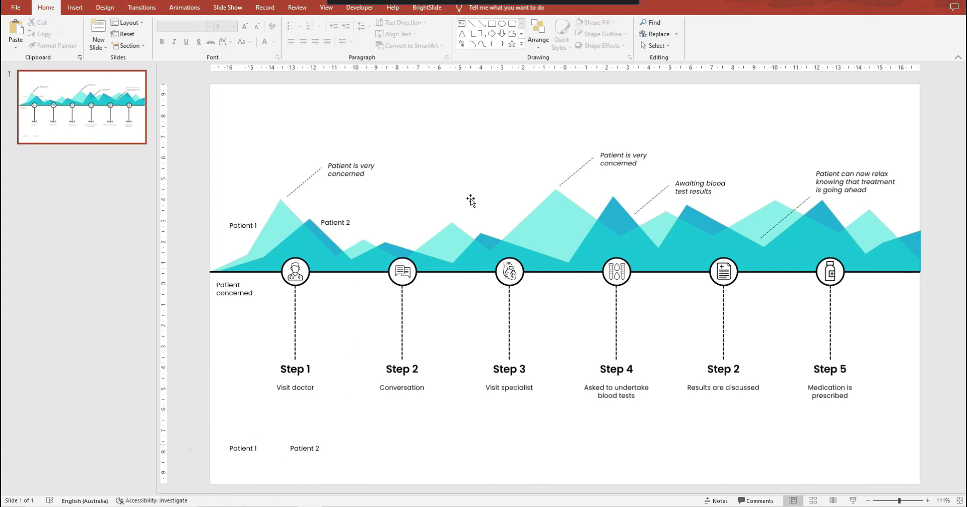
Draw a 0.25 cm circle before the legend's "Patient 1", fill it with the light mountain's sampled colour and remove its outline.
left_click(501, 24)
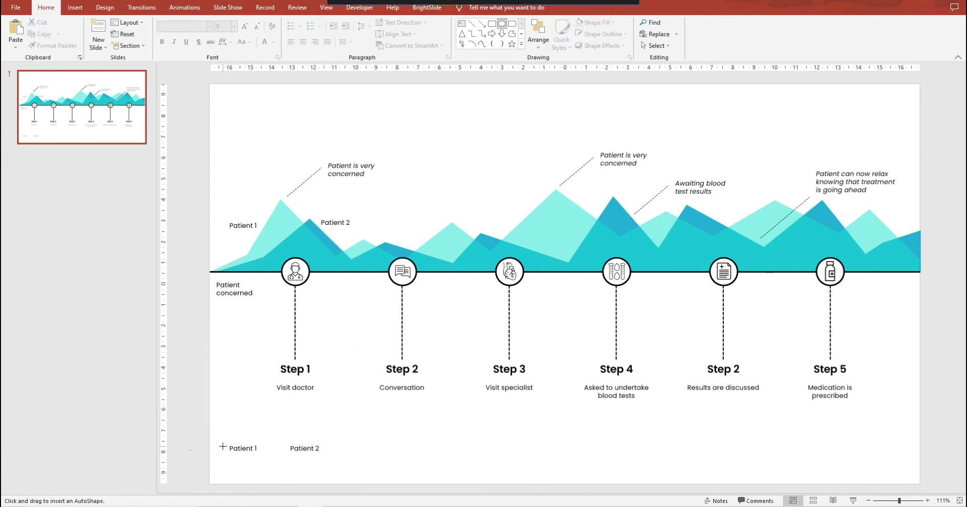
left_click_drag(224, 449, 223, 448)
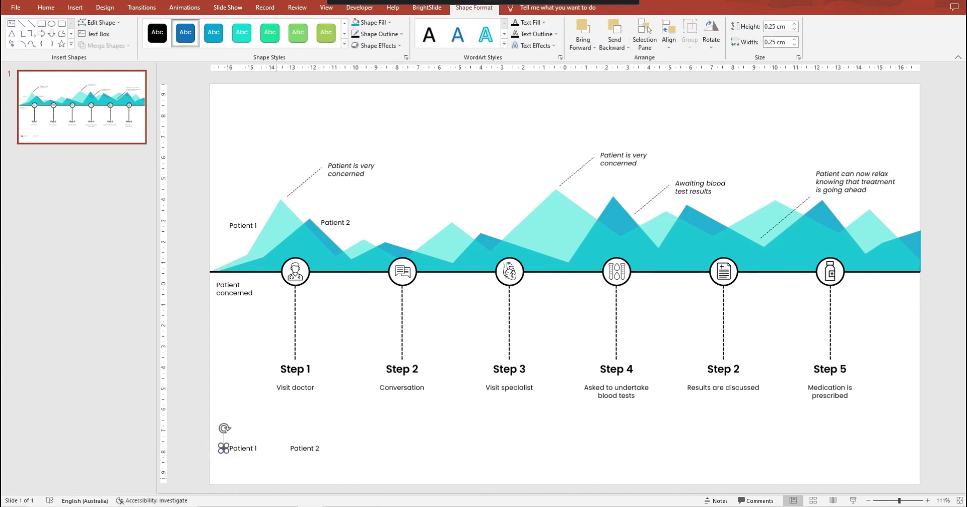
left_click(390, 22)
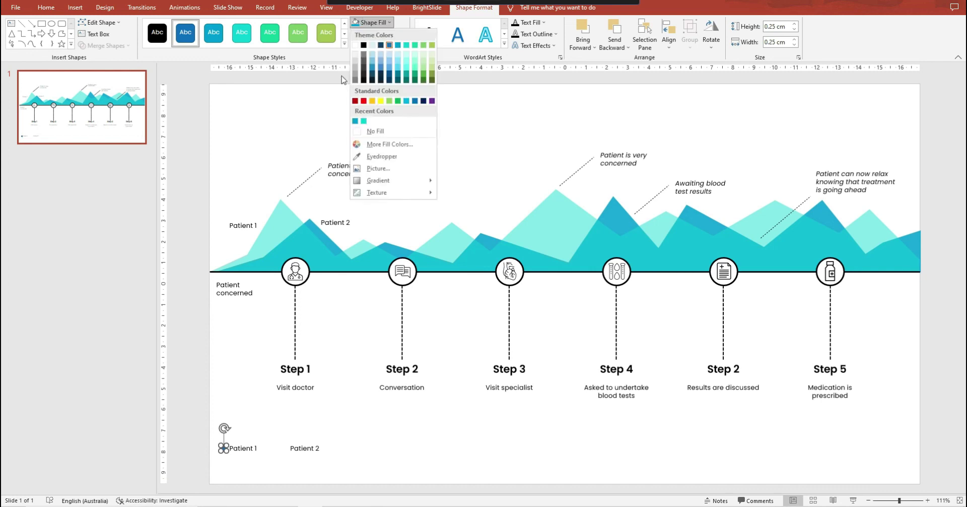
left_click(377, 156)
left_click(274, 221)
left_click(377, 34)
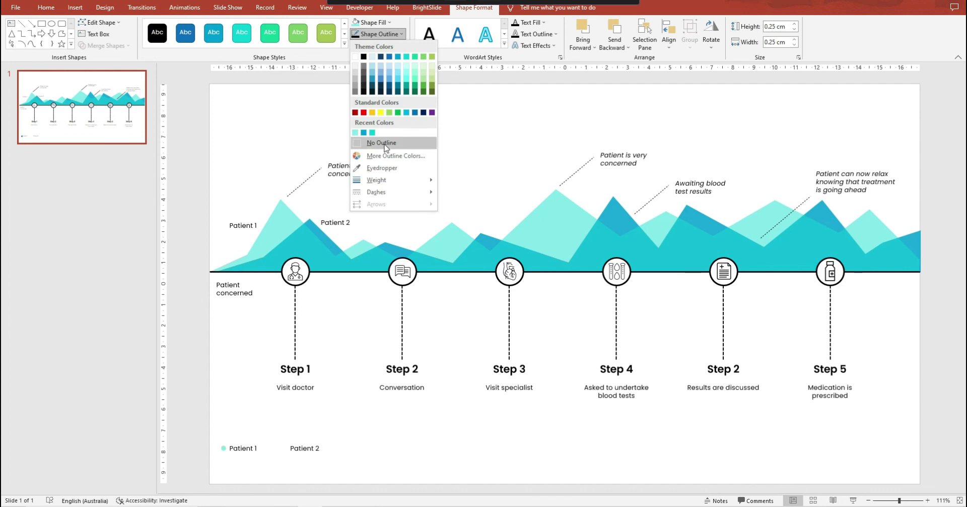
left_click(355, 132)
left_click(201, 443)
Copy the legend dot in front of "Patient 2" and fill it with the blue sampled from the darker mountain.
left_click(223, 448)
left_click(242, 459)
left_click(285, 449)
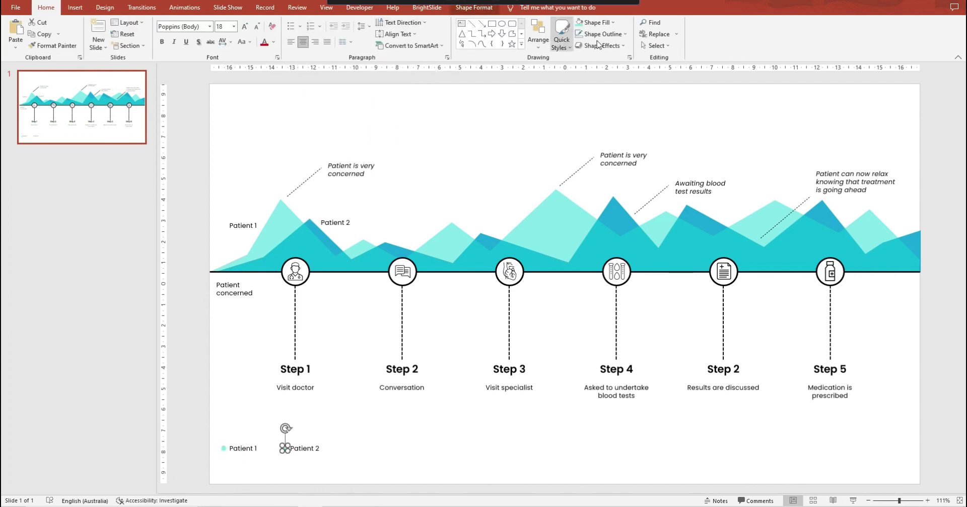
left_click(612, 23)
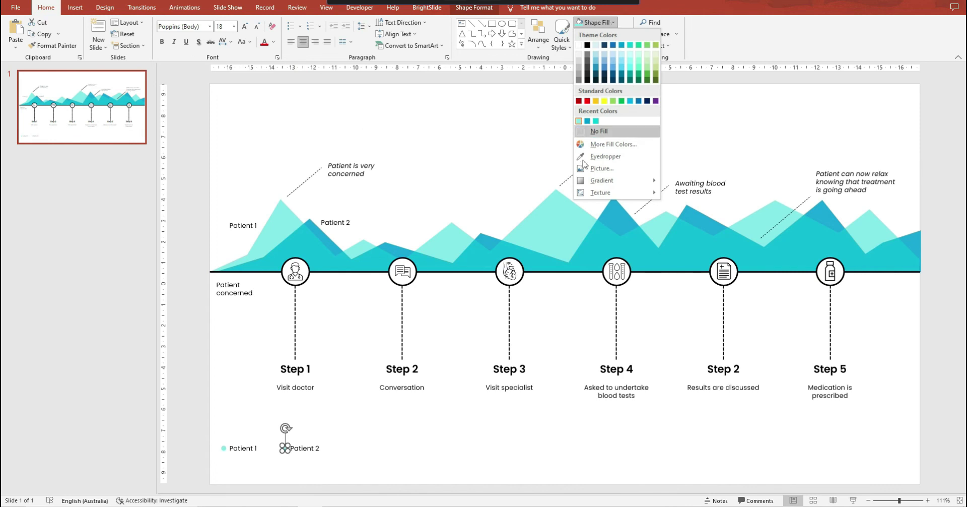
left_click(606, 156)
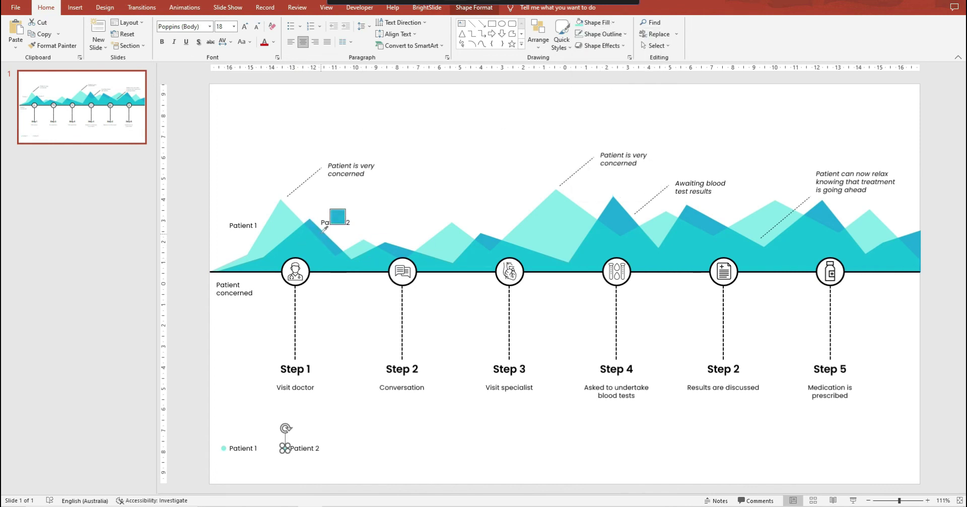
left_click(323, 234)
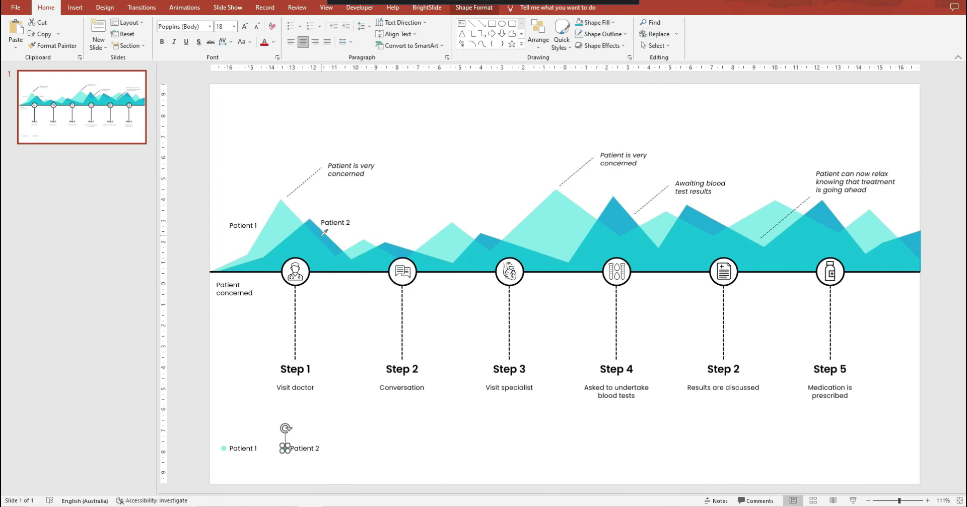
left_click(201, 454)
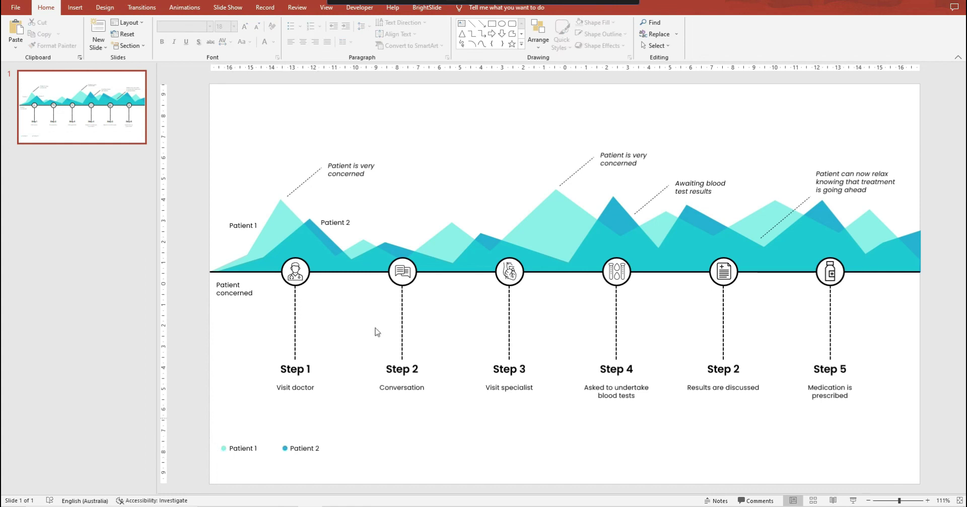
Add a title text box in the slide's upper-left corner reading "Patient journey map" in Poppins SemiBold.
left_click(462, 23)
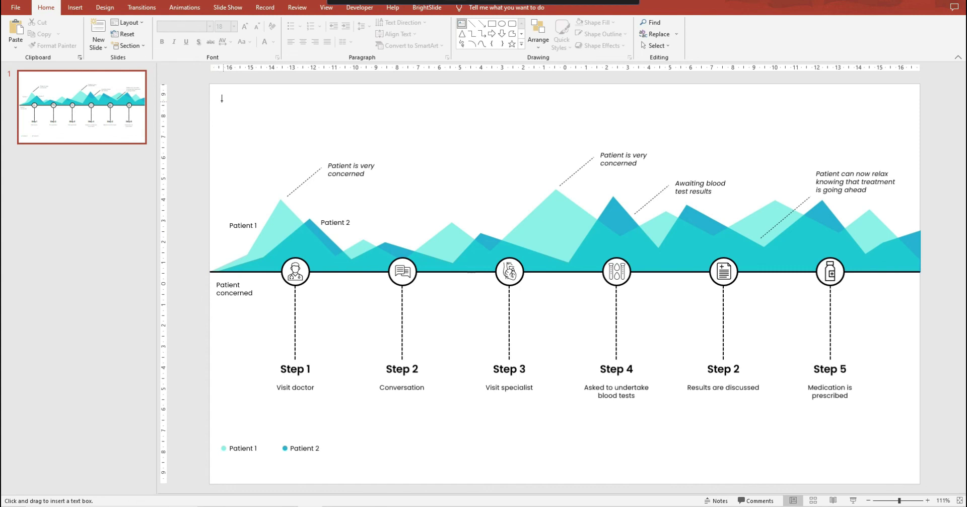
left_click_drag(221, 99, 445, 134)
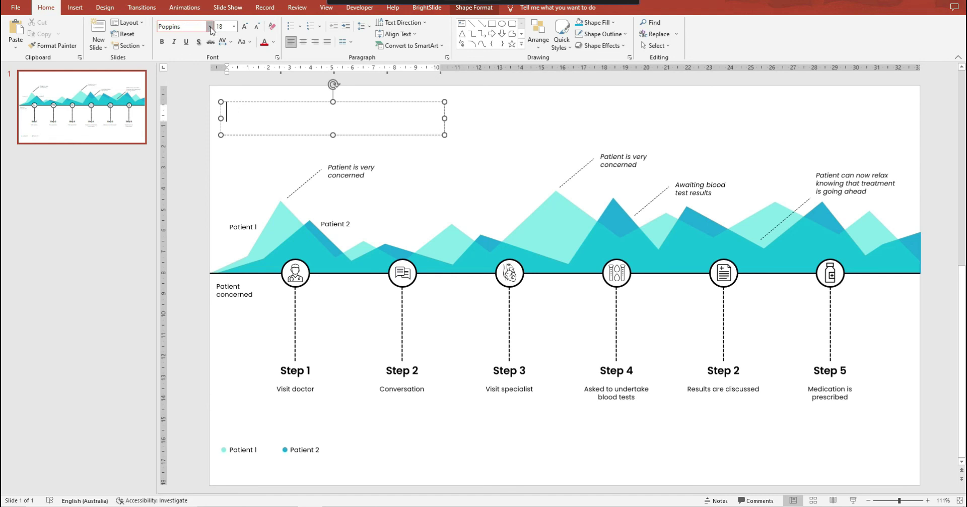
left_click(211, 28)
left_click(181, 52)
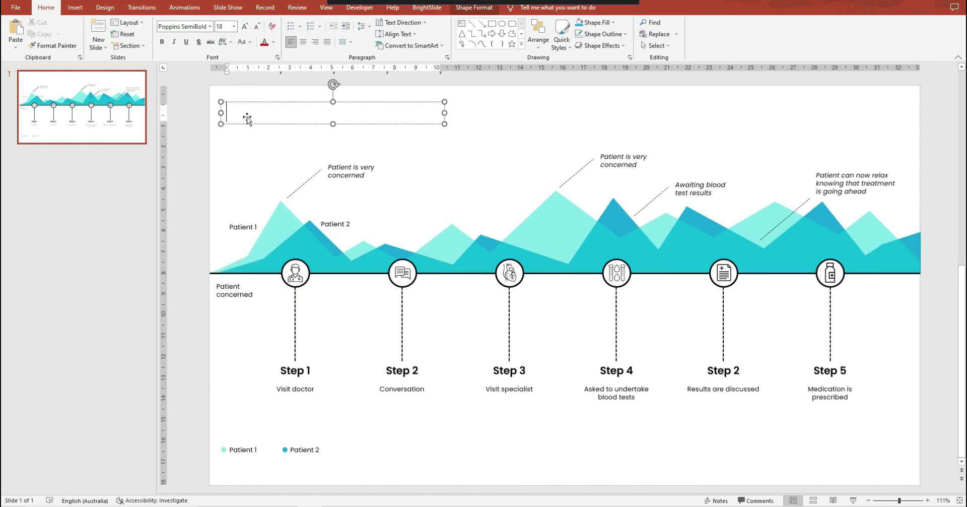
type("Patient journey map")
Enlarge the slide title's text to 24 pt and move its text box up slightly.
key("ctrl+a")
left_click(244, 26)
left_click(245, 27)
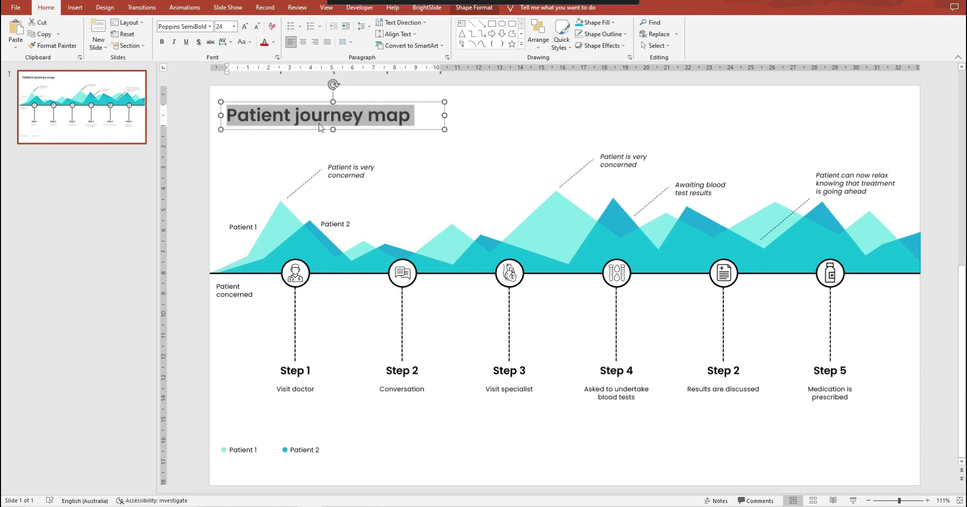
left_click(312, 97)
left_click_drag(312, 97, 313, 97)
left_click(196, 227)
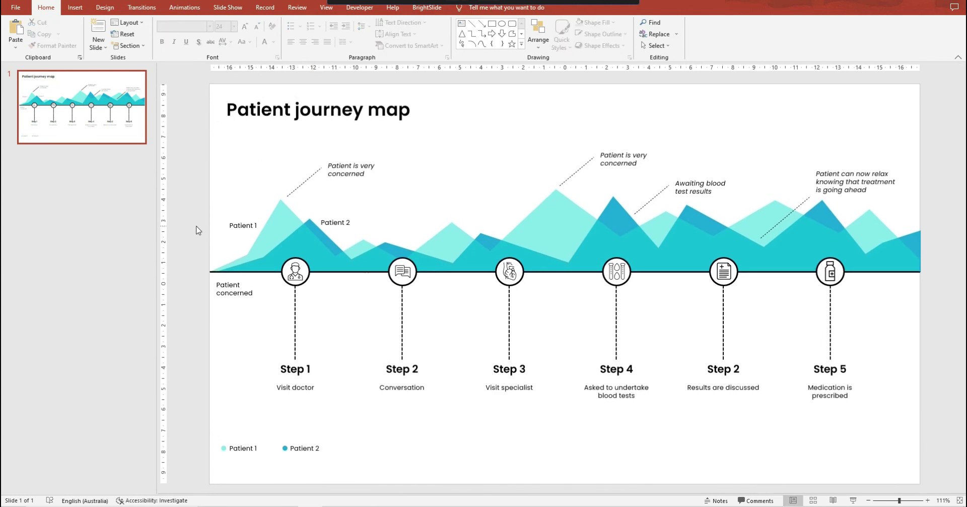